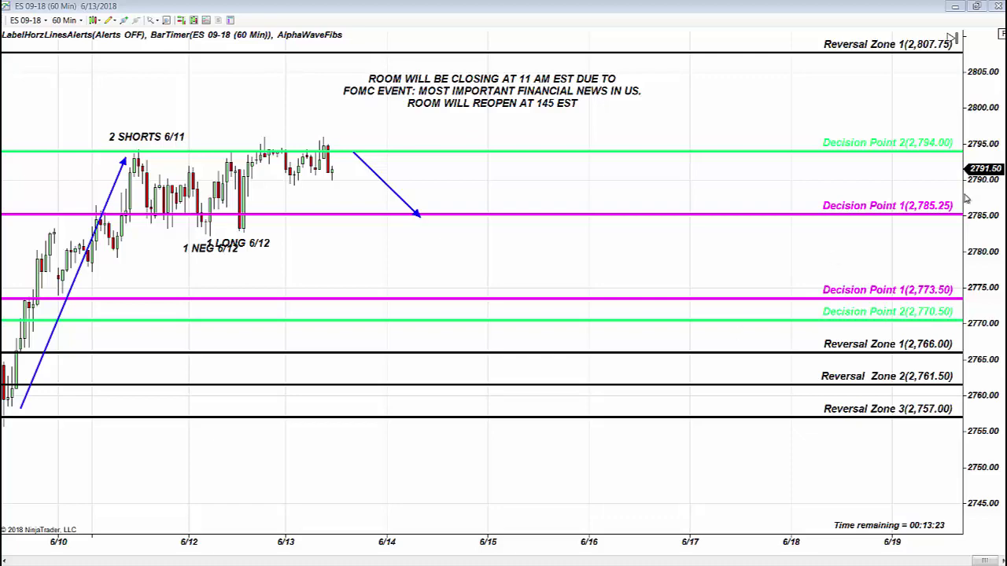
Move the room-closing announcement text up between the Reversal Zone 1 (2,807.75) and Reversal Zone 2 (2,821.25) lines.
scroll(386, 420, "up", 4)
scroll(387, 420, "down", 2)
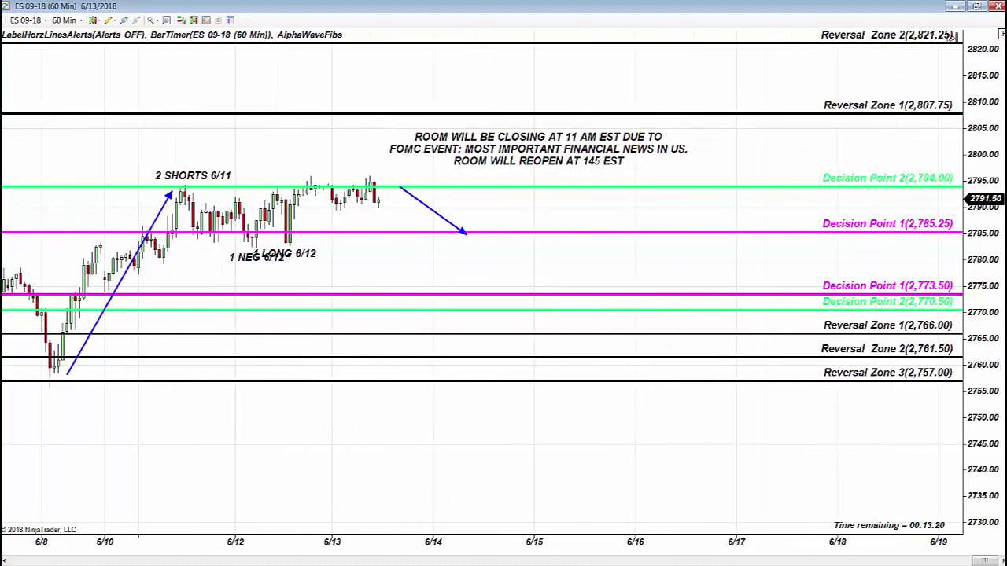
left_click(607, 130)
left_click_drag(607, 130, 602, 64)
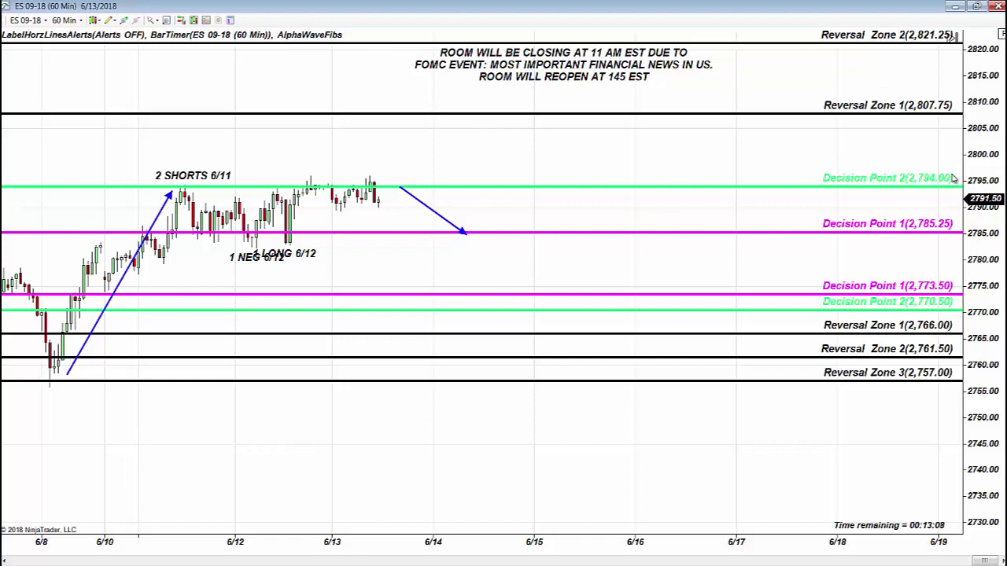
Reposition the short downward arrow beside the latest candle so it runs from Decision Point 2 (2,794.00) to Decision Point 1 (2,785.25).
left_click_drag(998, 324, 969, 315)
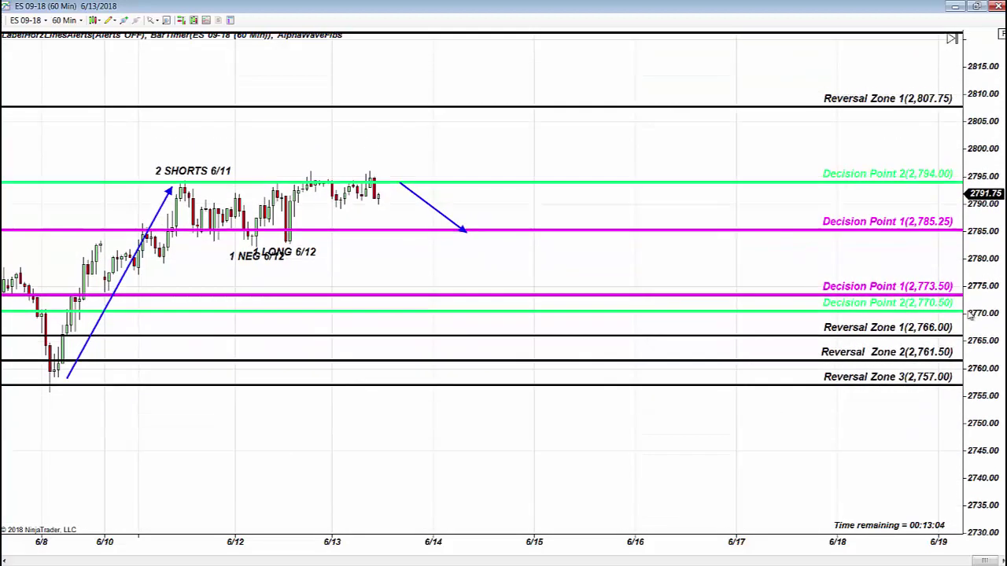
left_click_drag(443, 216, 641, 338)
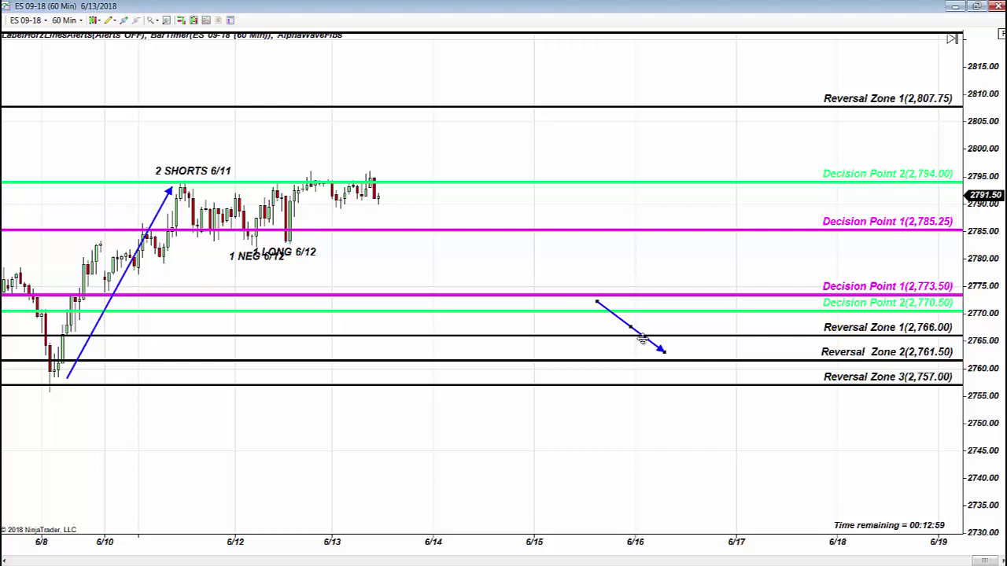
mouse_move(642, 339)
left_mouse_down()
mouse_move(568, 154)
mouse_move(164, 151)
mouse_move(140, 165)
mouse_move(357, 167)
left_mouse_up()
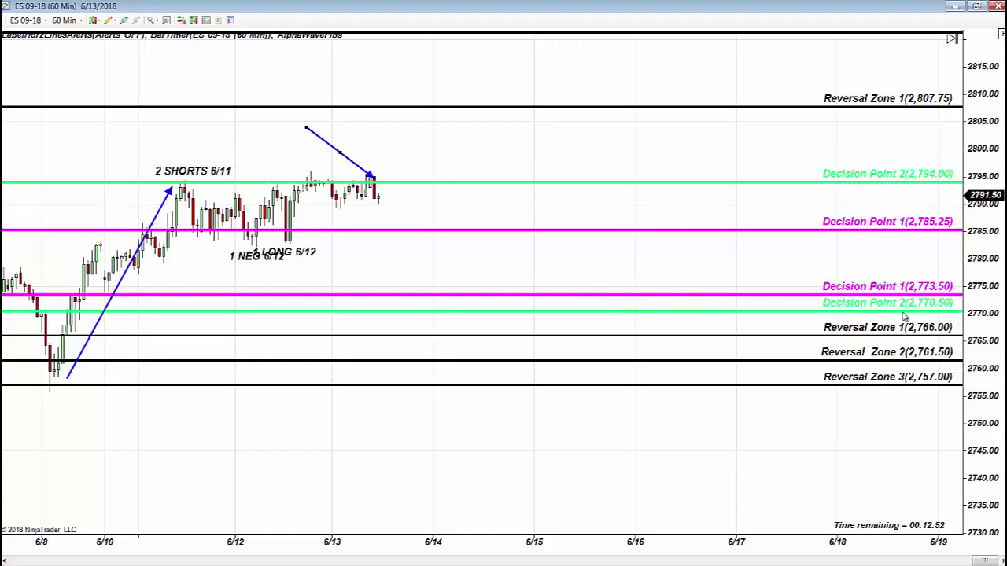
left_click_drag(980, 455, 972, 353)
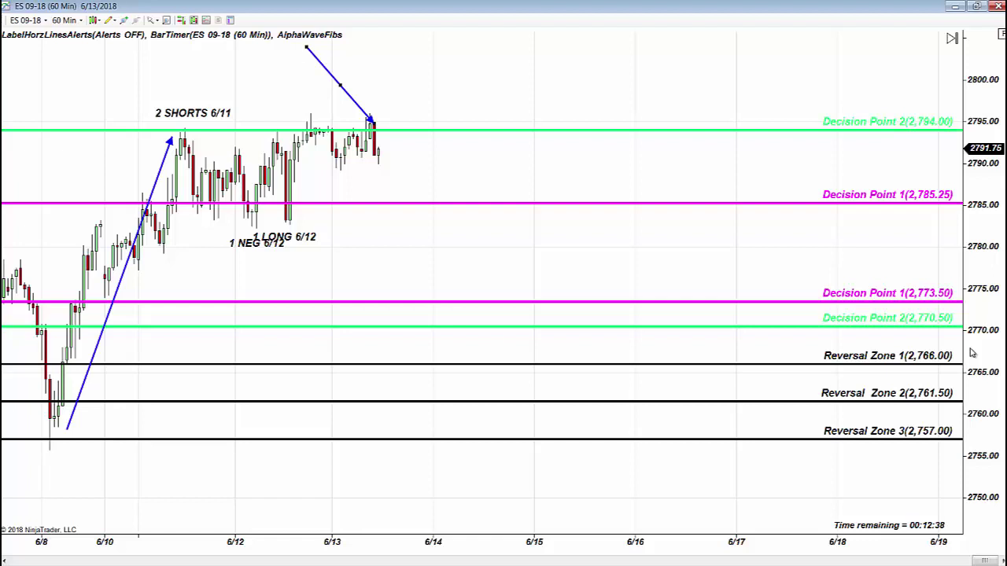
mouse_move(366, 117)
left_mouse_down()
mouse_move(415, 206)
mouse_move(456, 206)
left_mouse_up()
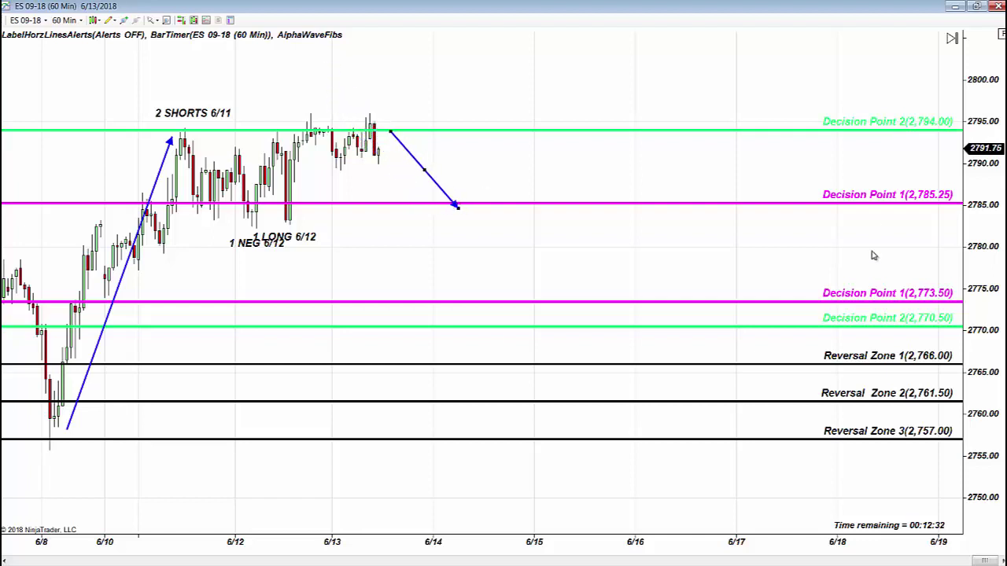
Move the "1 NEG 6/12" label away from the "1 LONG 6/12" label so the two no longer overlap.
left_click(275, 248)
left_click_drag(276, 249, 229, 242)
left_click(452, 243)
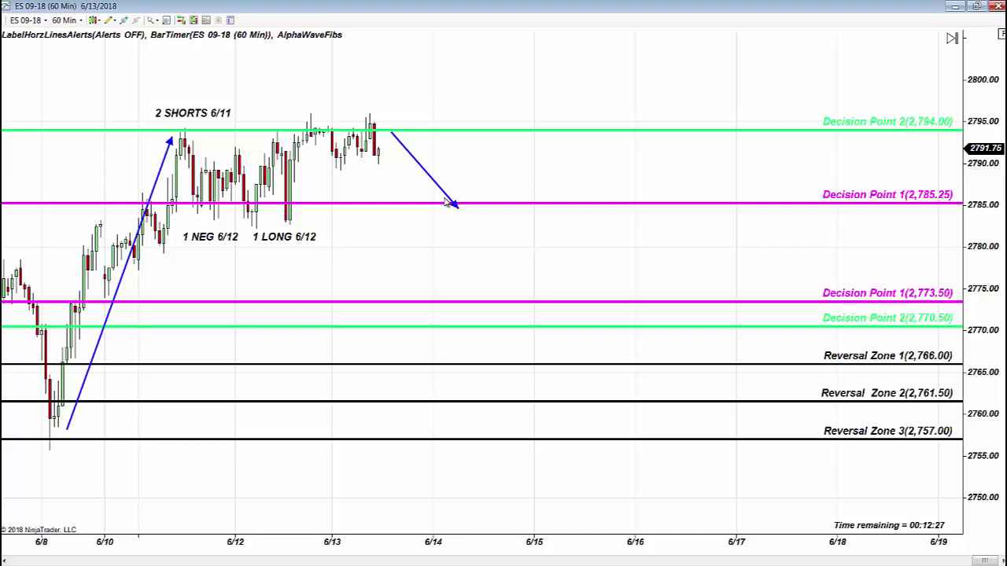
Make the short downward arrow steeper and place it above the latest candles, pointing at Decision Point 2 (2,794.00).
mouse_move(454, 209)
left_mouse_down()
mouse_move(368, 203)
mouse_move(425, 203)
left_mouse_up()
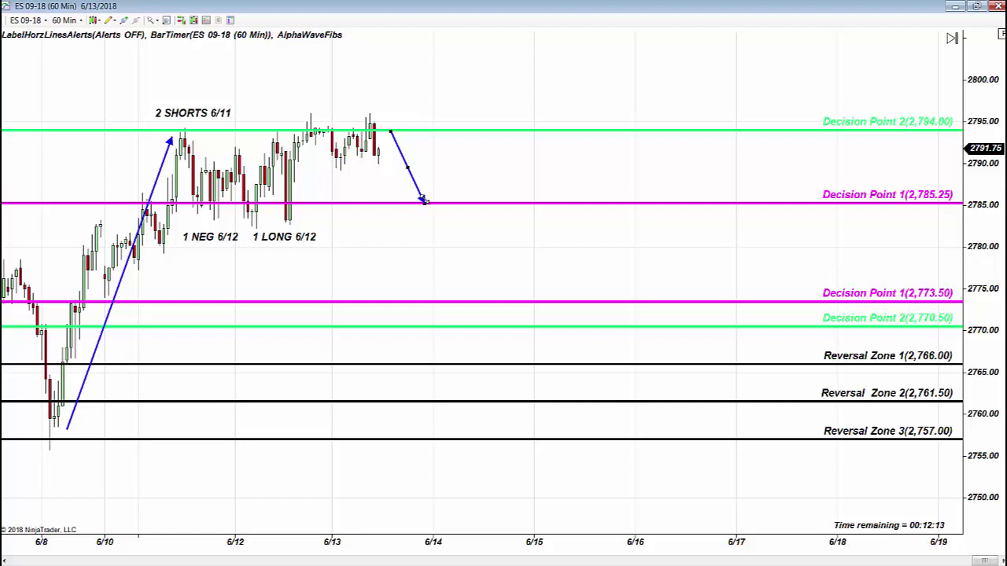
mouse_move(423, 201)
left_mouse_down()
mouse_move(463, 437)
mouse_move(407, 200)
left_mouse_up()
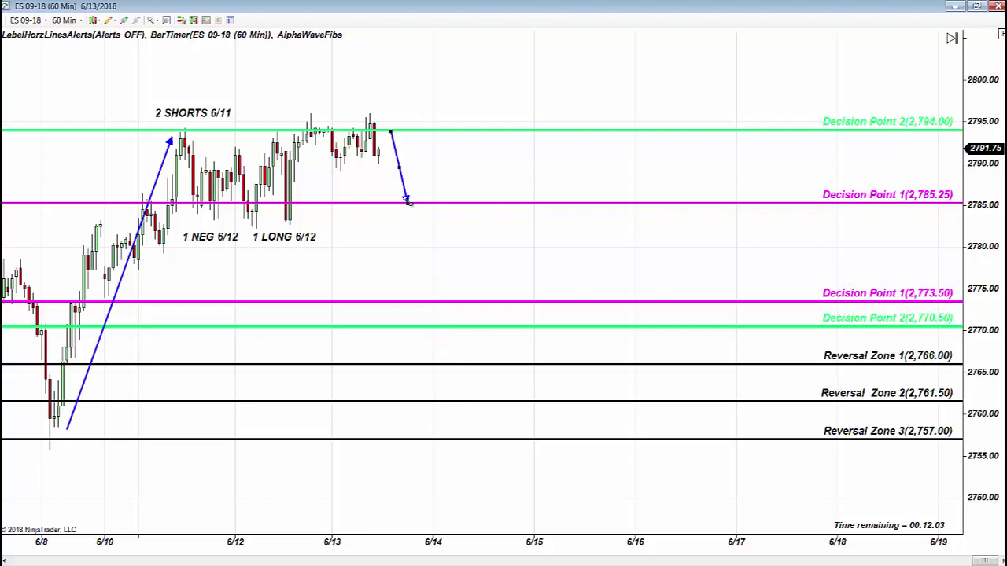
left_click_drag(404, 191, 455, 118)
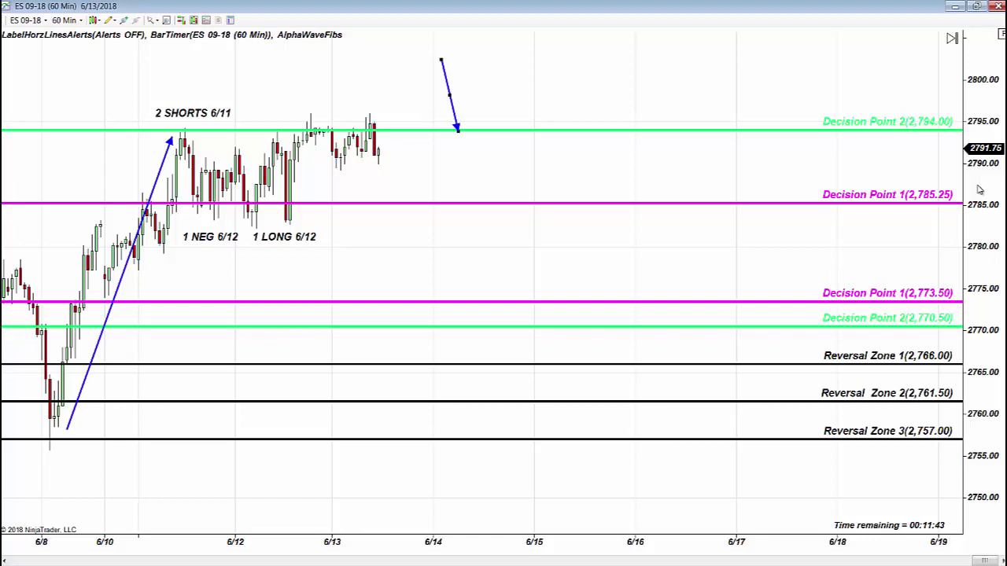
left_click_drag(991, 235, 852, 455)
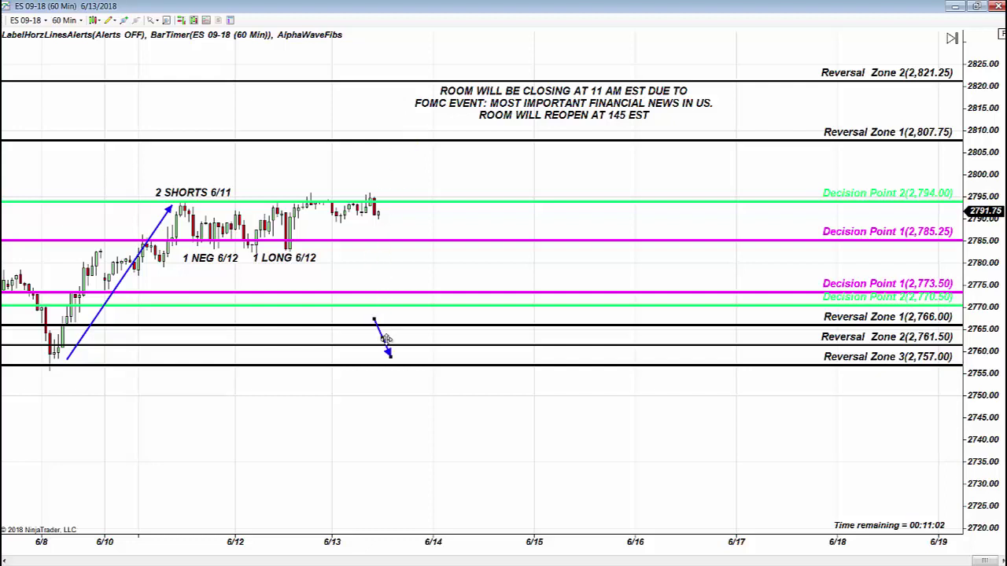
mouse_move(461, 314)
left_mouse_down()
mouse_move(422, 346)
mouse_move(470, 320)
mouse_move(240, 52)
mouse_move(387, 187)
left_mouse_up()
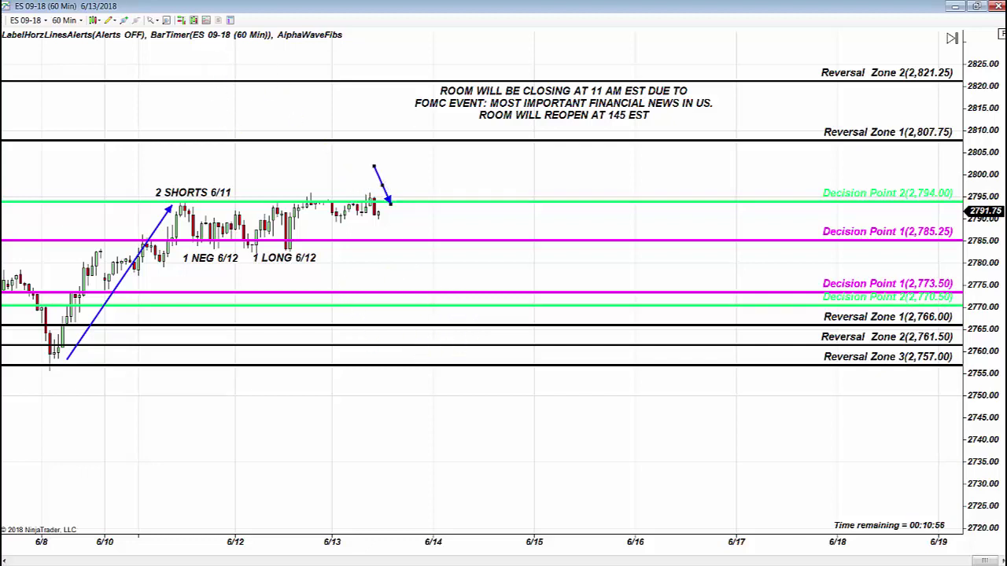
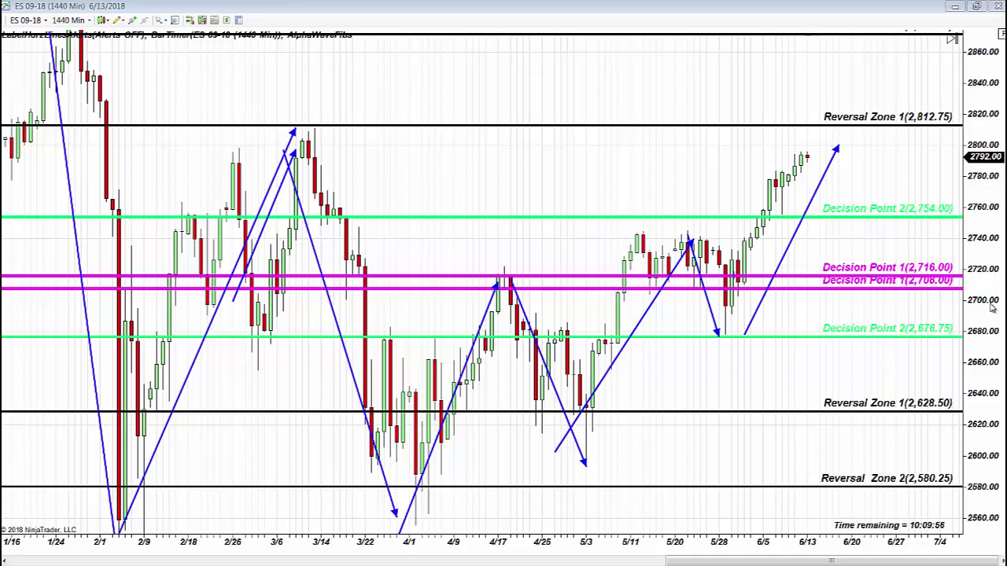
On the 1440-minute chart, start the latest rising arrow at the late-May low and extend its head to about 2,807.
left_click_drag(991, 299, 961, 383)
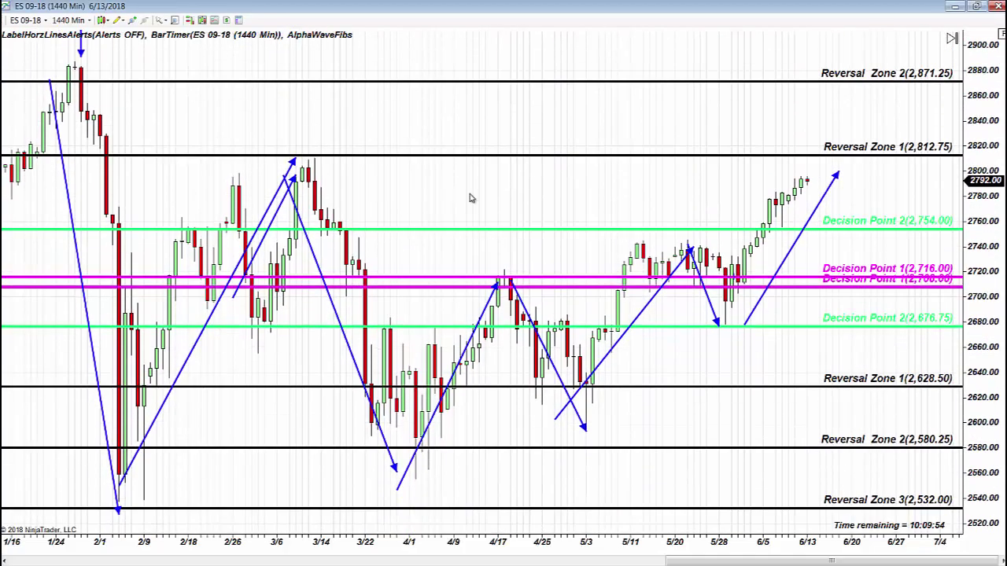
left_click_drag(471, 201, 633, 195)
left_click_drag(977, 337, 976, 291)
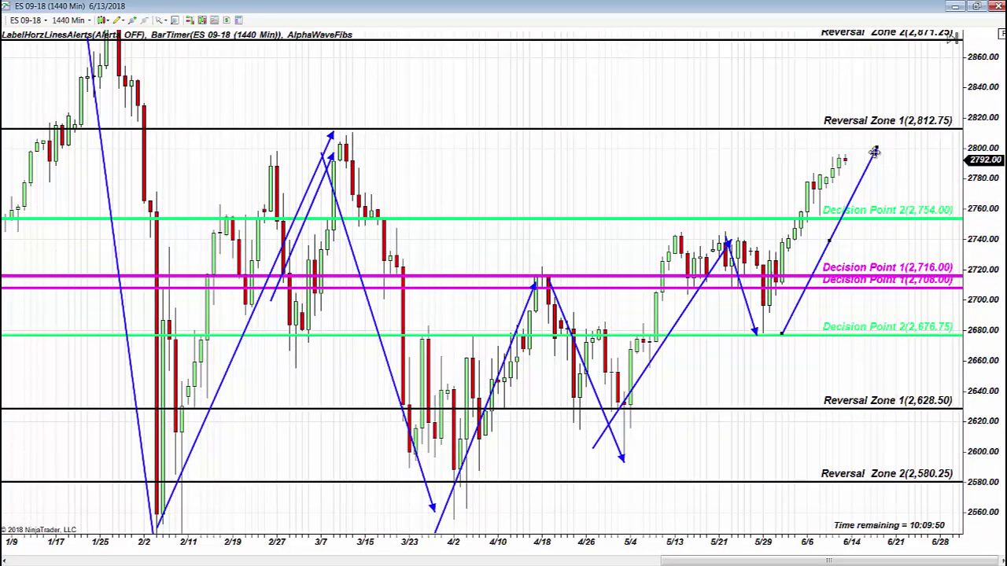
left_click_drag(871, 151, 863, 157)
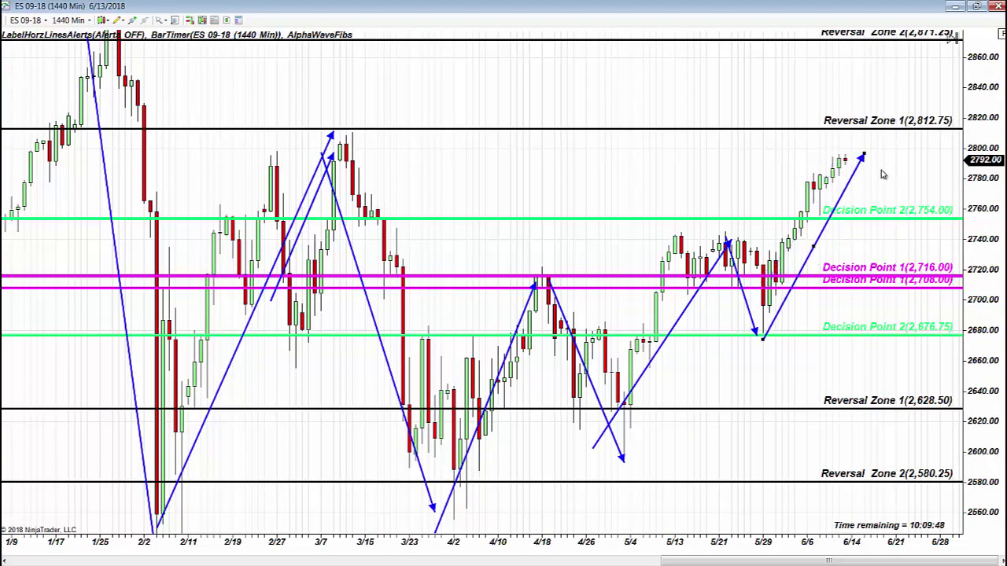
left_click(885, 176)
left_click_drag(866, 153, 864, 158)
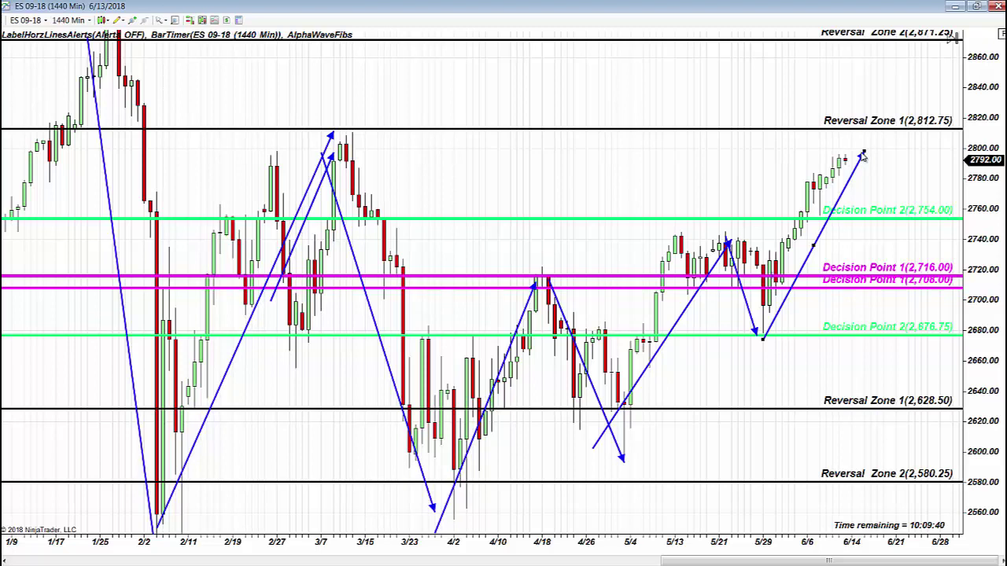
mouse_move(863, 155)
left_mouse_down()
mouse_move(725, 144)
mouse_move(403, 163)
mouse_move(369, 138)
mouse_move(830, 170)
mouse_move(885, 142)
mouse_move(875, 142)
left_mouse_up()
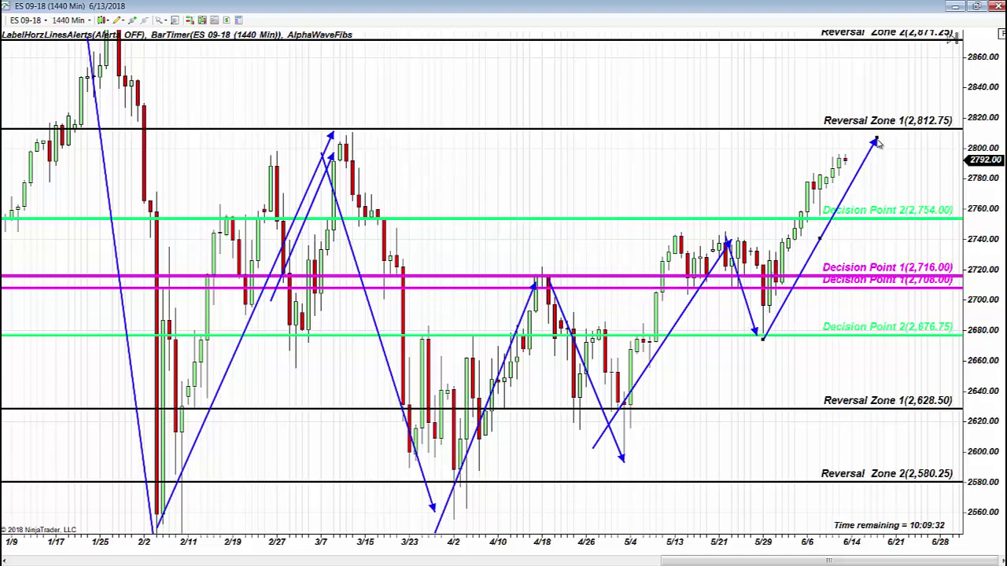
Lower the latest rising arrow's head to Decision Point 2 (2,754.00) and delete the shorter duplicate rising arrow near the March high.
left_click_drag(986, 250, 984, 268)
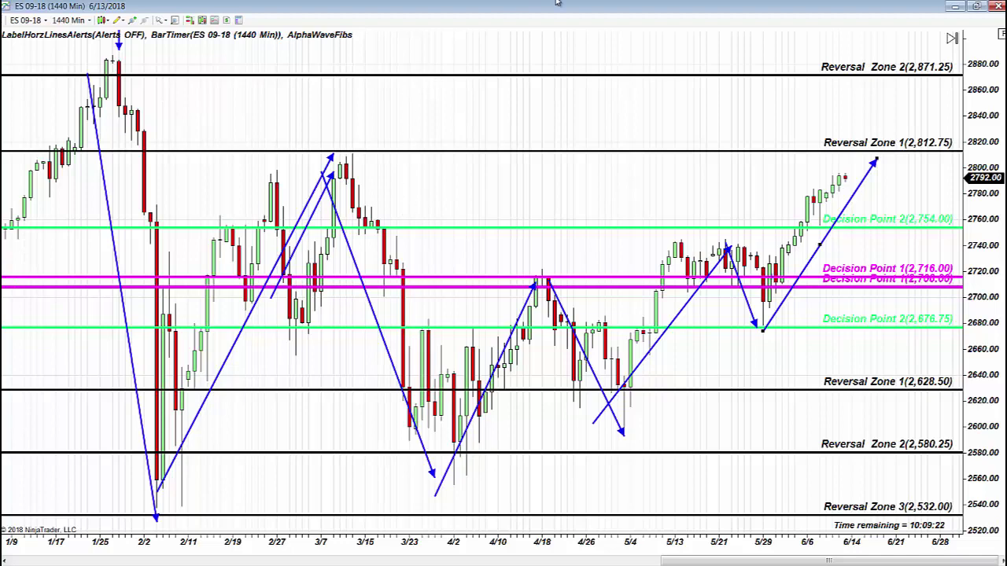
left_click_drag(967, 309, 990, 276)
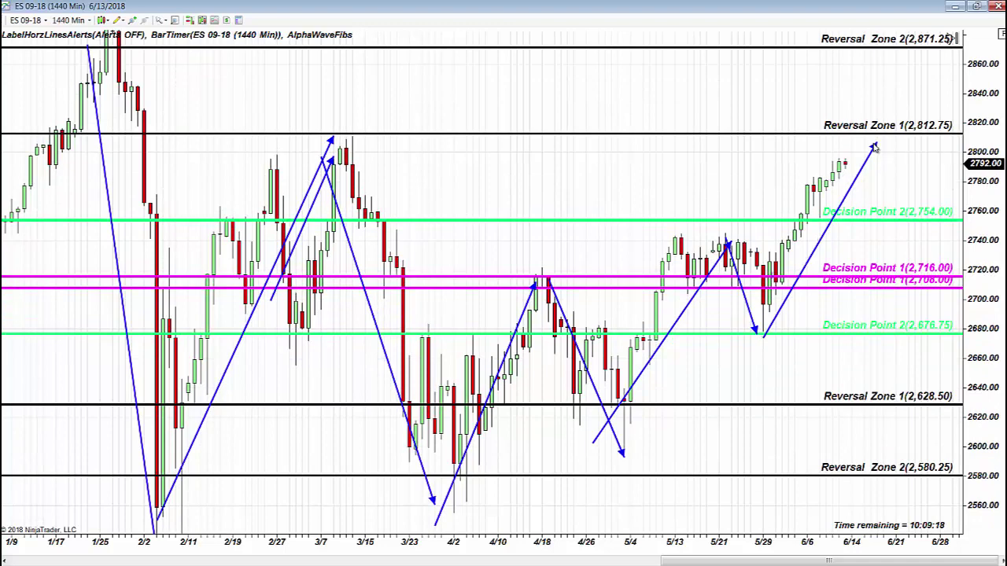
left_click_drag(875, 145, 882, 221)
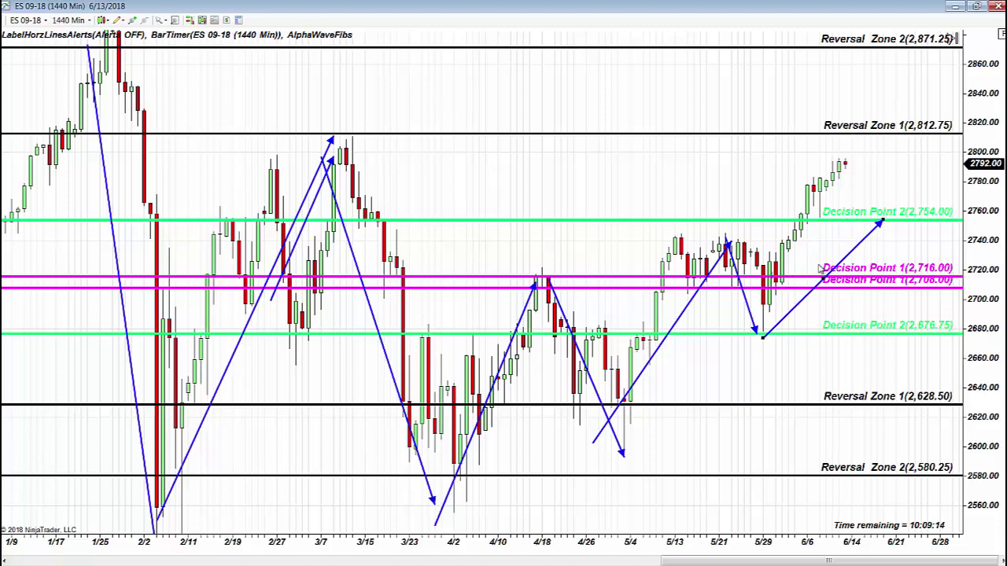
left_click(298, 244)
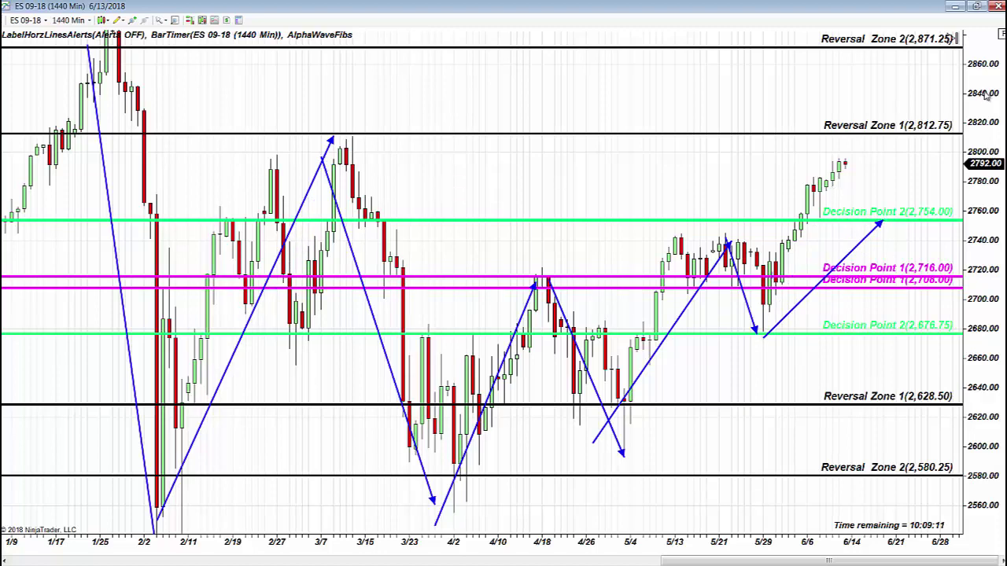
Move the vertical down arrow directly above the late-January peak candle, below Reversal Zone 3 (2,929.75).
left_click_drag(987, 94, 985, 199)
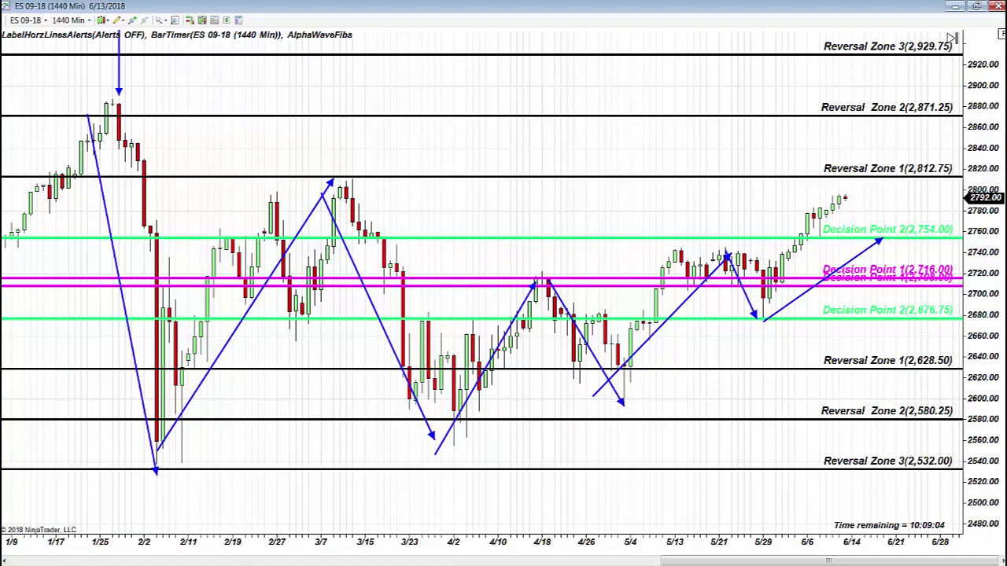
left_click_drag(996, 352, 922, 441)
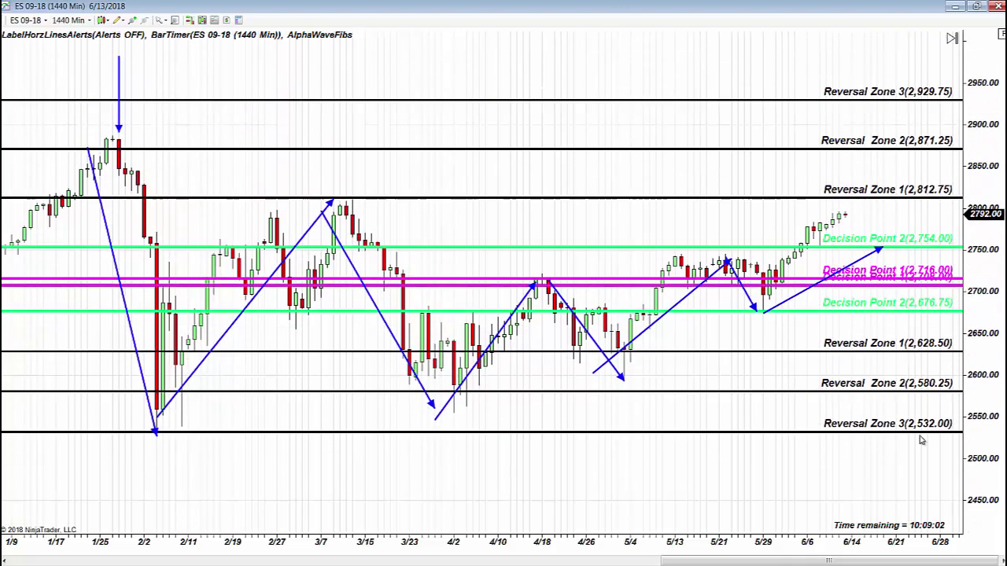
mouse_move(118, 117)
left_mouse_down()
mouse_move(377, 128)
mouse_move(387, 210)
mouse_move(209, 228)
mouse_move(245, 151)
mouse_move(139, 67)
mouse_move(55, 88)
mouse_move(115, 118)
mouse_move(113, 90)
mouse_move(96, 118)
mouse_move(125, 102)
left_mouse_up()
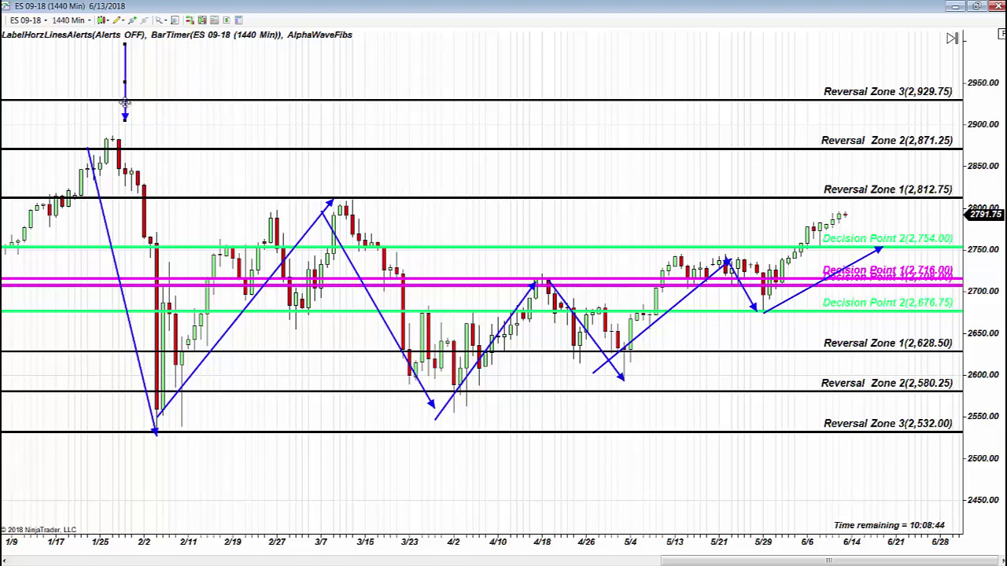
mouse_move(124, 102)
left_mouse_down()
mouse_move(100, 110)
mouse_move(112, 113)
left_mouse_up()
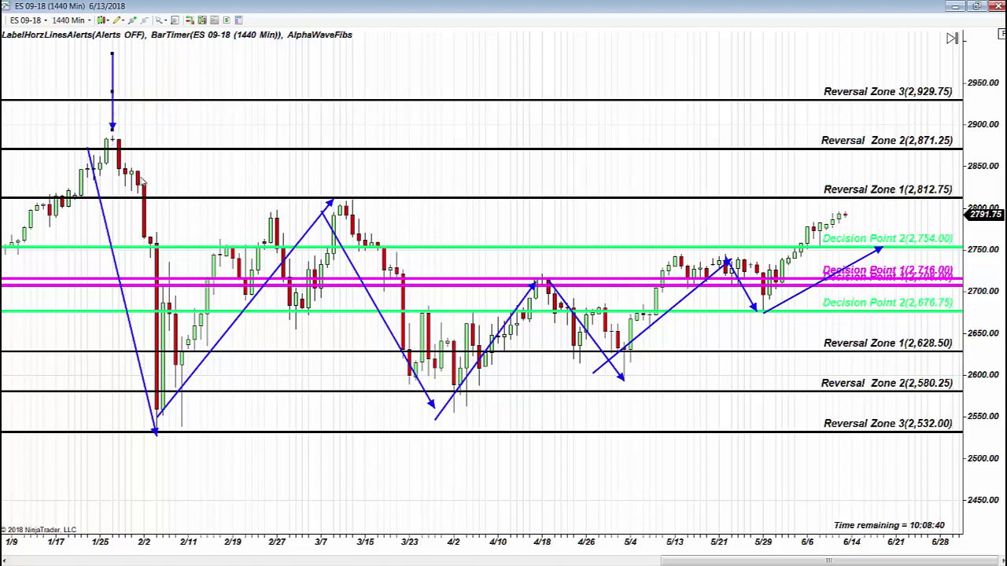
Shift the falling arrow into the February low and the rising arrow toward the March high slightly earlier in time.
left_click(155, 418)
left_click_drag(155, 418, 150, 423)
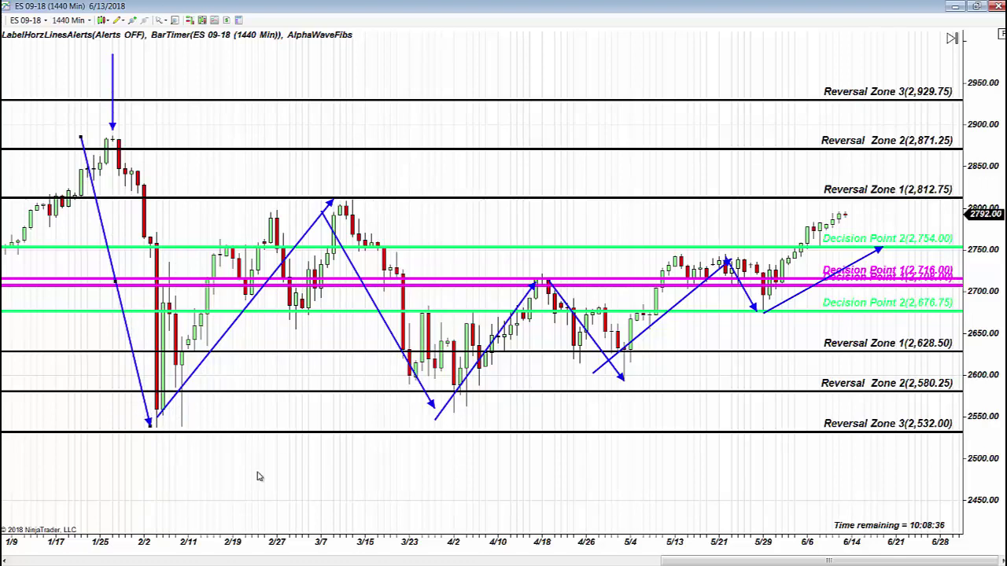
left_click_drag(312, 225, 175, 427)
left_click_drag(193, 383, 303, 228)
left_click(431, 401)
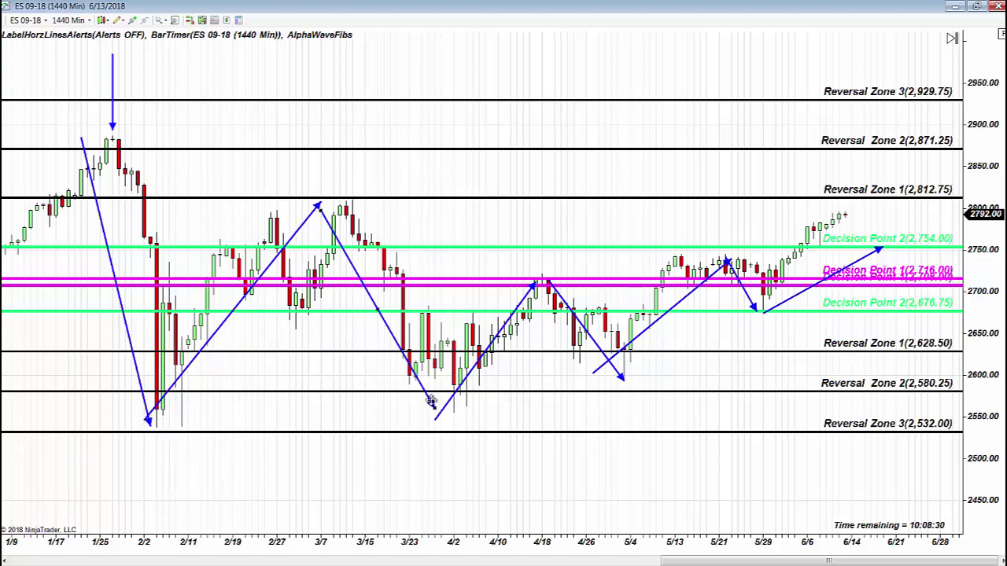
mouse_move(431, 401)
left_mouse_down()
mouse_move(418, 428)
mouse_move(443, 414)
mouse_move(427, 415)
mouse_move(433, 400)
left_mouse_up()
Shift the April rising arrow slightly earlier and move the following falling arrow to end near 2,600 at the late-April low.
left_click_drag(973, 469, 984, 398)
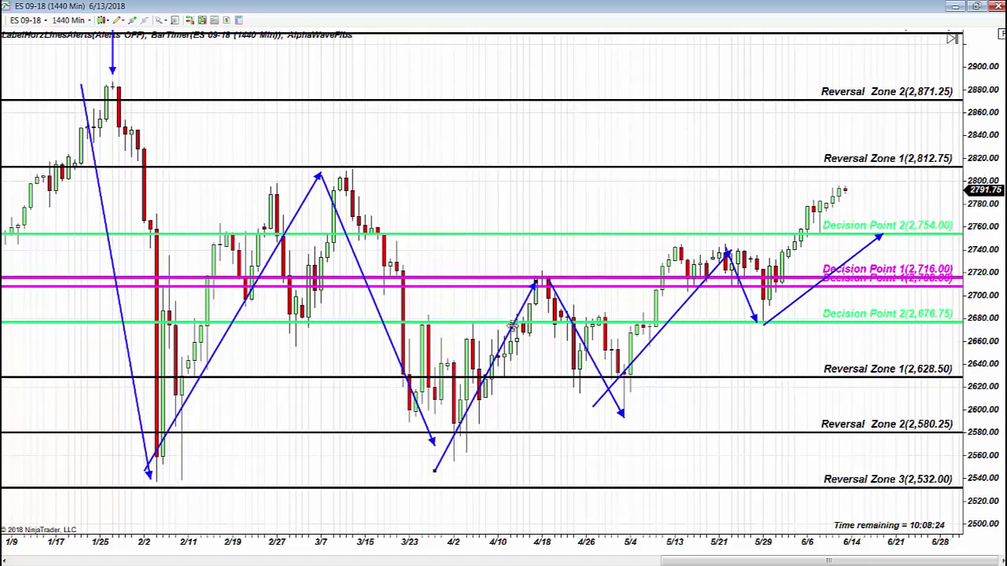
mouse_move(512, 332)
left_mouse_down()
mouse_move(367, 318)
mouse_move(449, 502)
mouse_move(421, 515)
mouse_move(497, 385)
mouse_move(499, 329)
left_mouse_up()
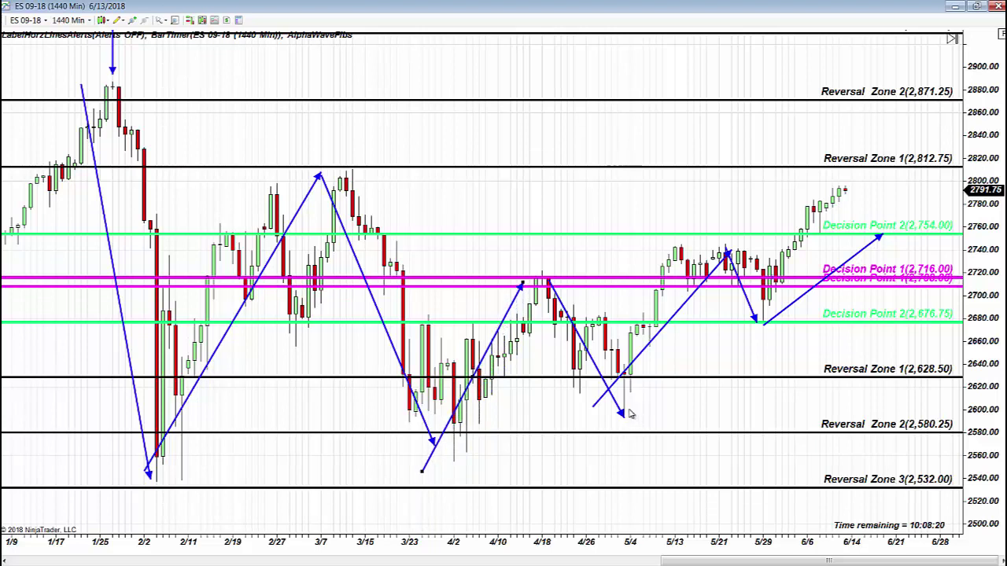
left_click_drag(617, 408, 536, 262)
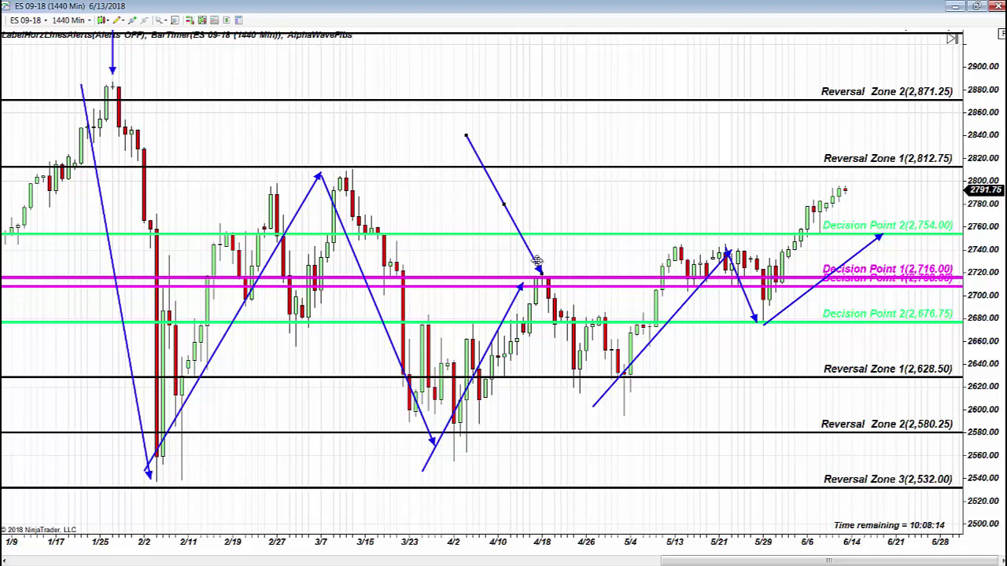
left_click_drag(537, 261, 582, 397)
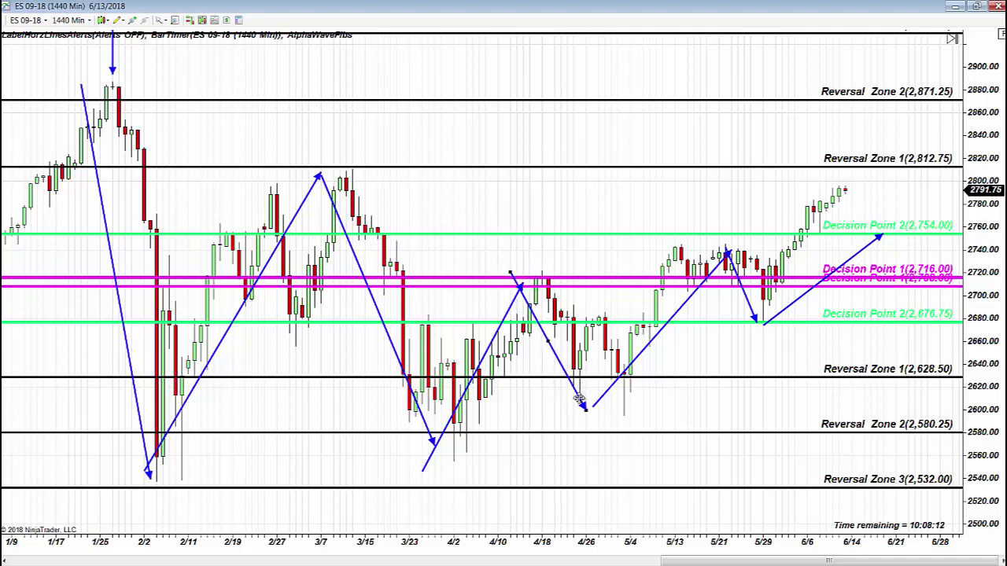
Raise the head of the latest rising arrow to about 2,797, next to the most recent candles.
left_click_drag(881, 235, 870, 185)
mouse_move(972, 193)
left_mouse_down()
mouse_move(974, 147)
mouse_move(972, 213)
left_mouse_up()
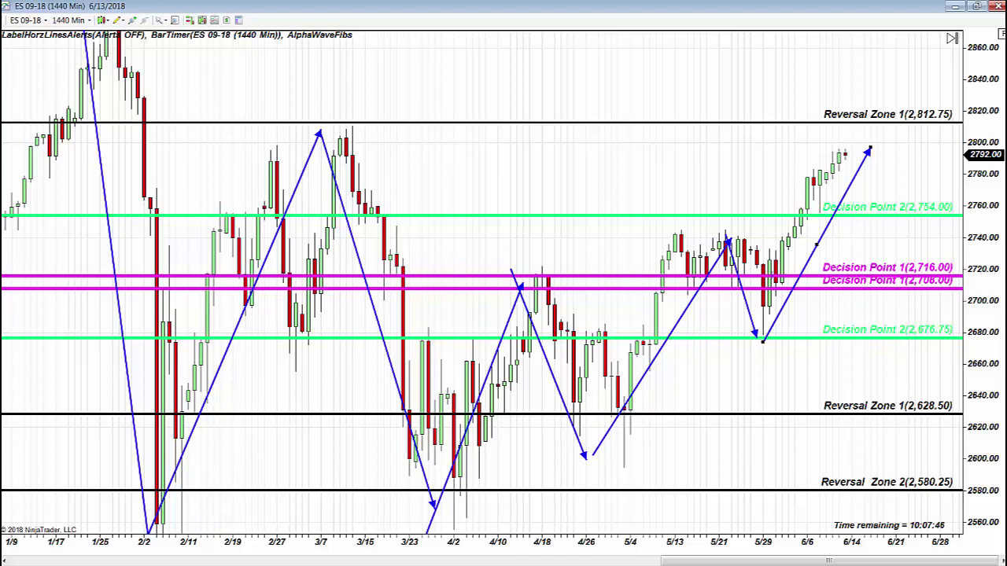
Switch to Windows Photo Viewer with the monthly ES 03-16 chart image.
key("alt+Tab")
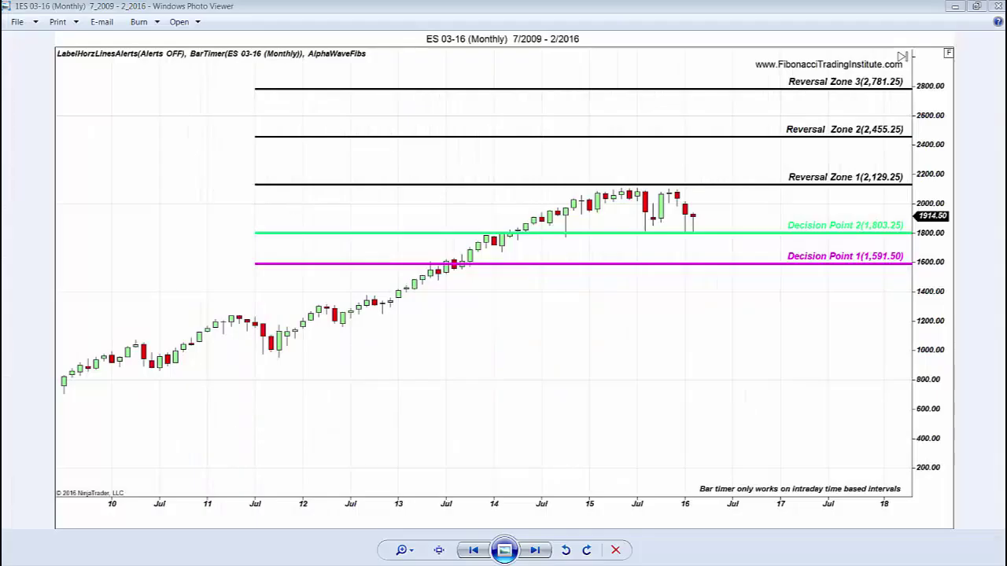
Enlarge the weekly ES chart image covering Week 45/2014 to Week 36/2016 for review, and close both the weekly and monthly images.
left_click(411, 553)
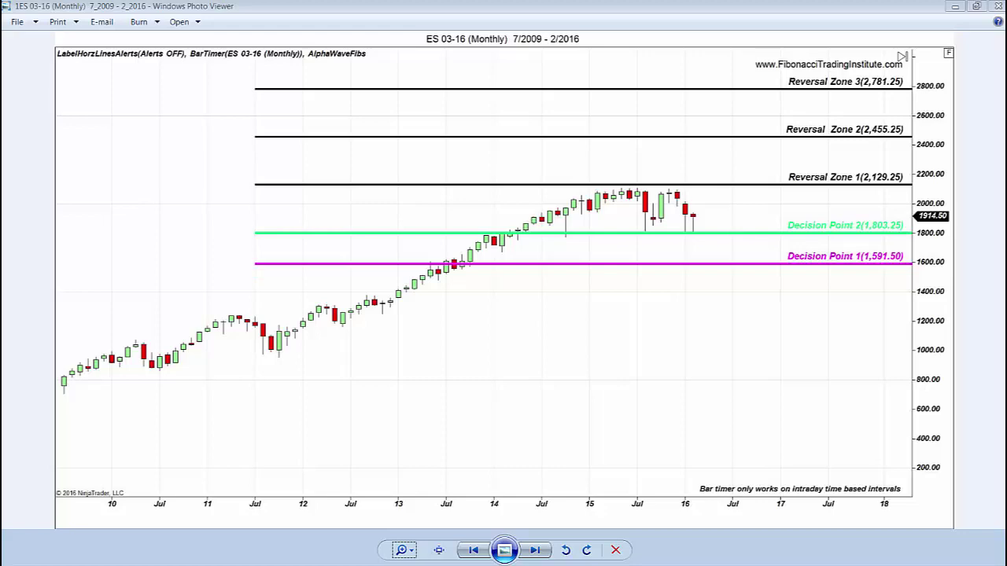
key("alt+Tab")
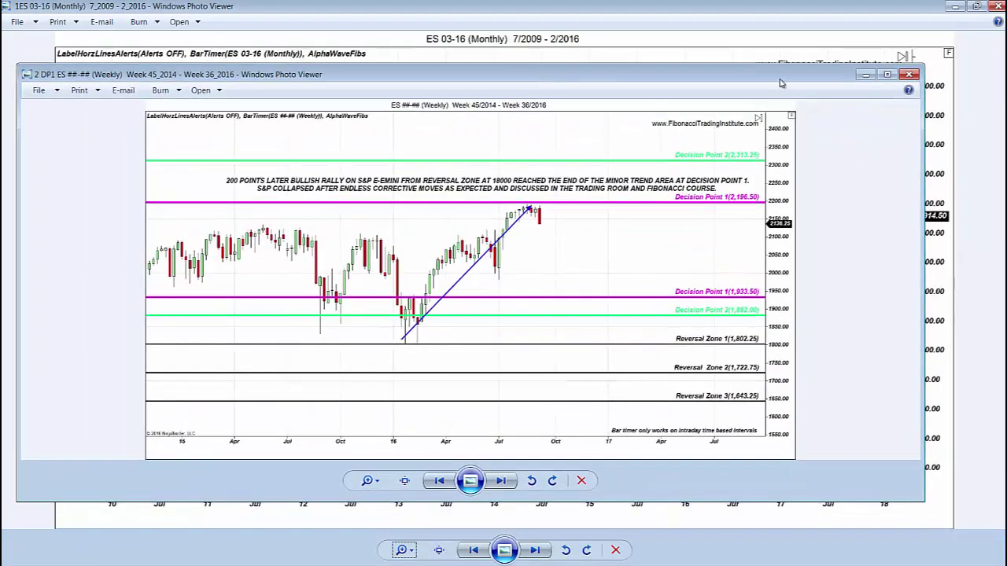
left_click(885, 76)
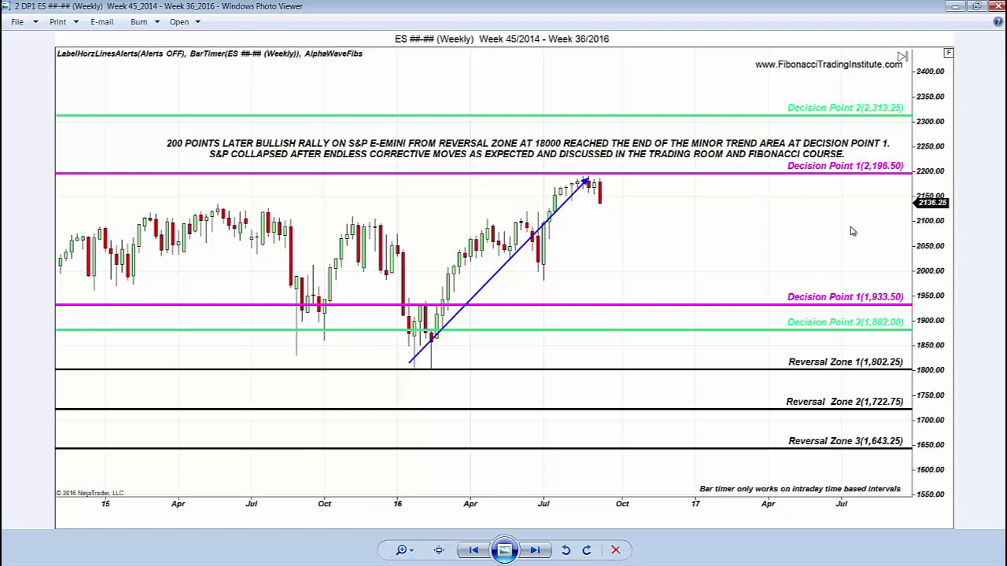
left_click(999, 6)
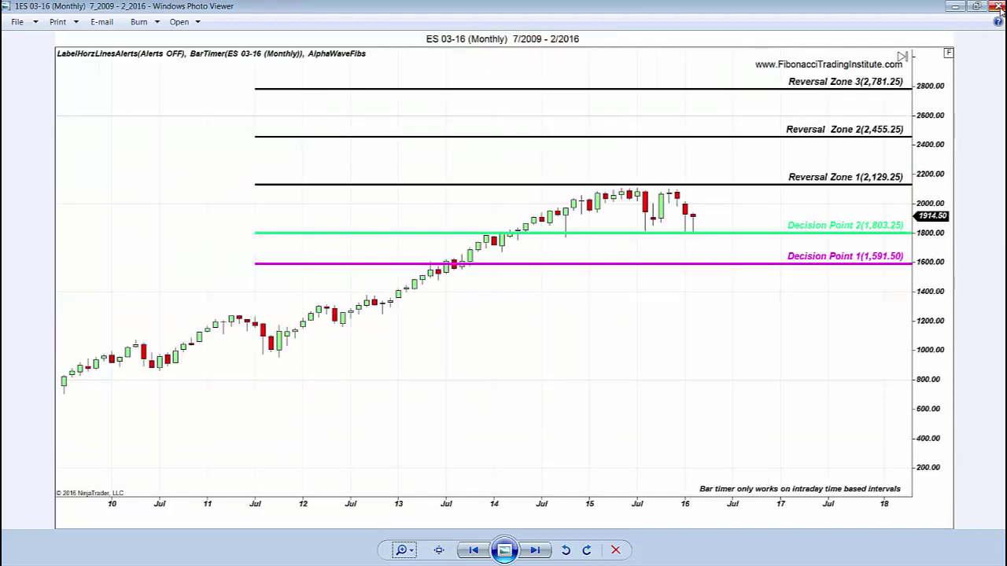
left_click(999, 6)
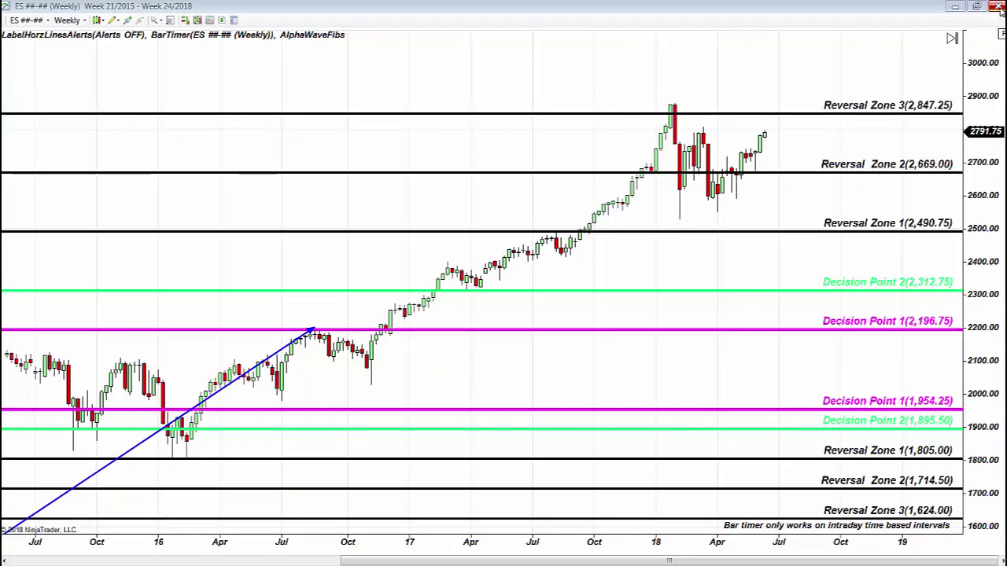
Reposition the blue rising arrow on the weekly ES chart so its head reaches Reversal Zone 3 (2,847.25) near October 2017.
left_click_drag(981, 118, 981, 181)
left_click_drag(525, 359, 622, 301)
left_click_drag(990, 479, 979, 364)
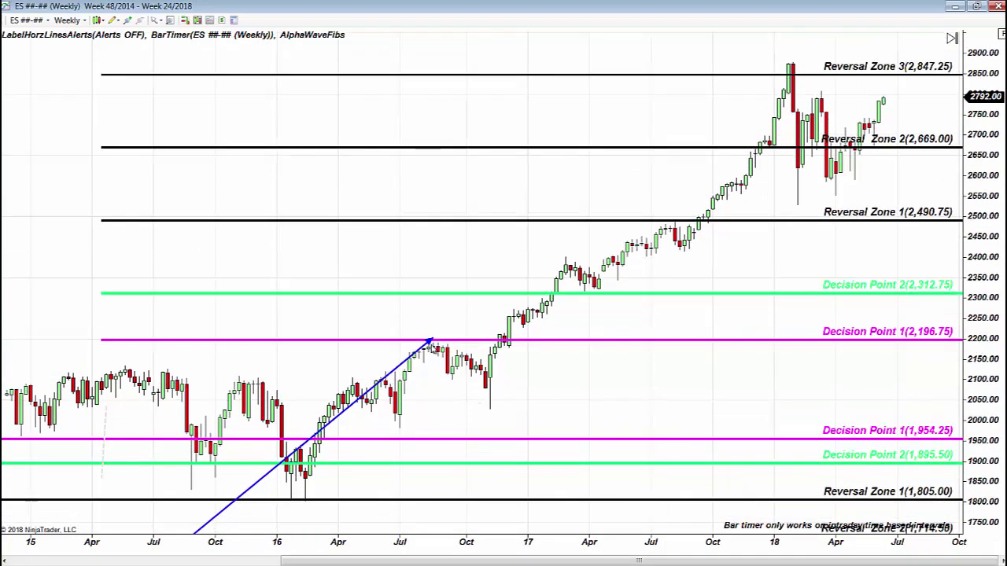
left_click_drag(405, 344, 495, 429)
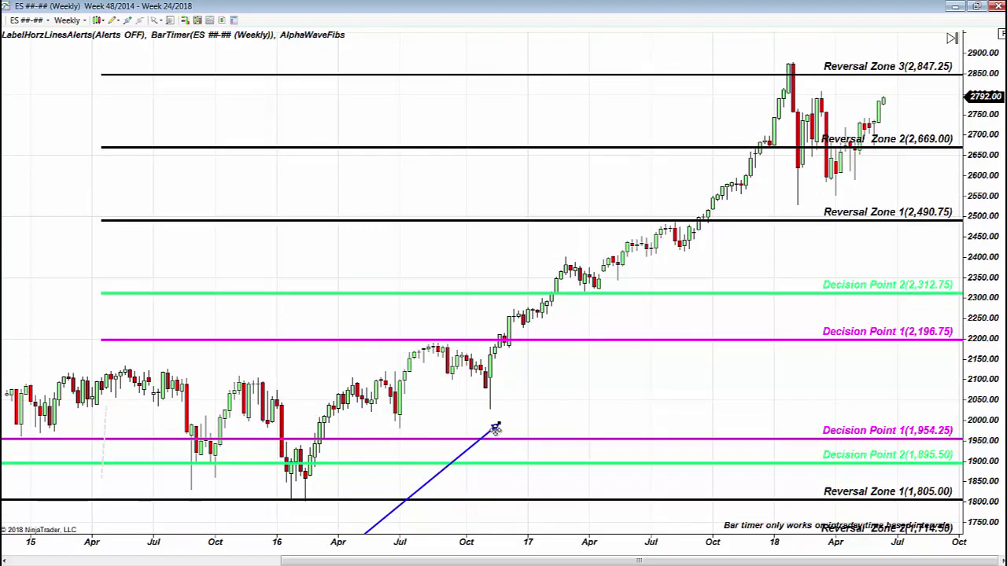
left_click_drag(496, 428, 491, 427)
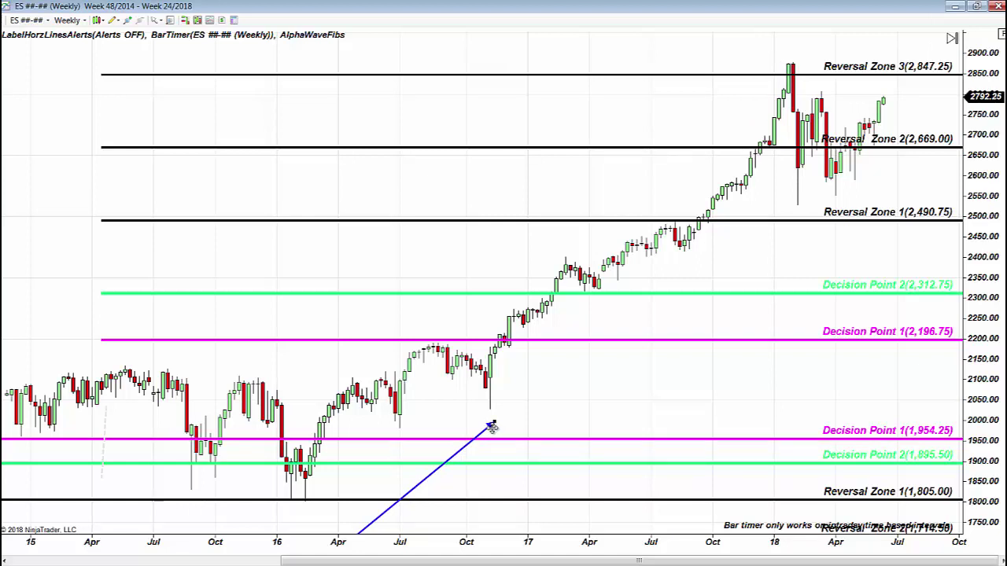
left_click_drag(491, 426, 716, 74)
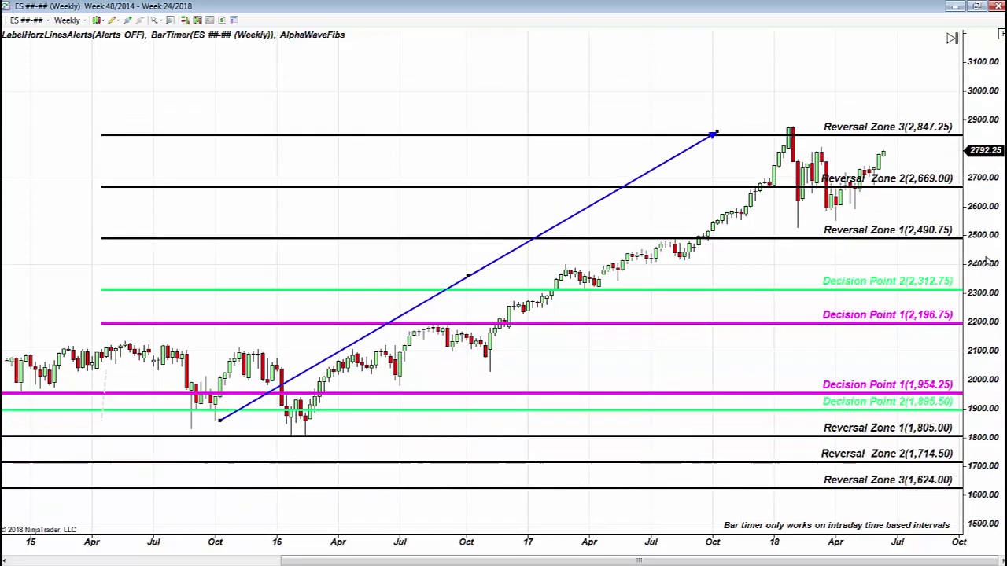
scroll(415, 242, "down", 5)
scroll(416, 242, "down", 5)
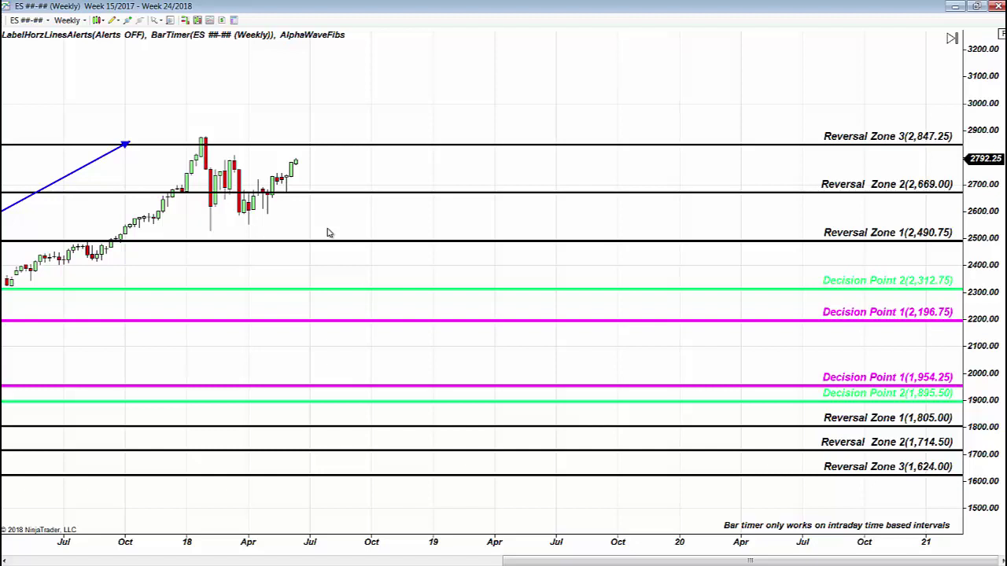
left_click_drag(329, 233, 519, 216)
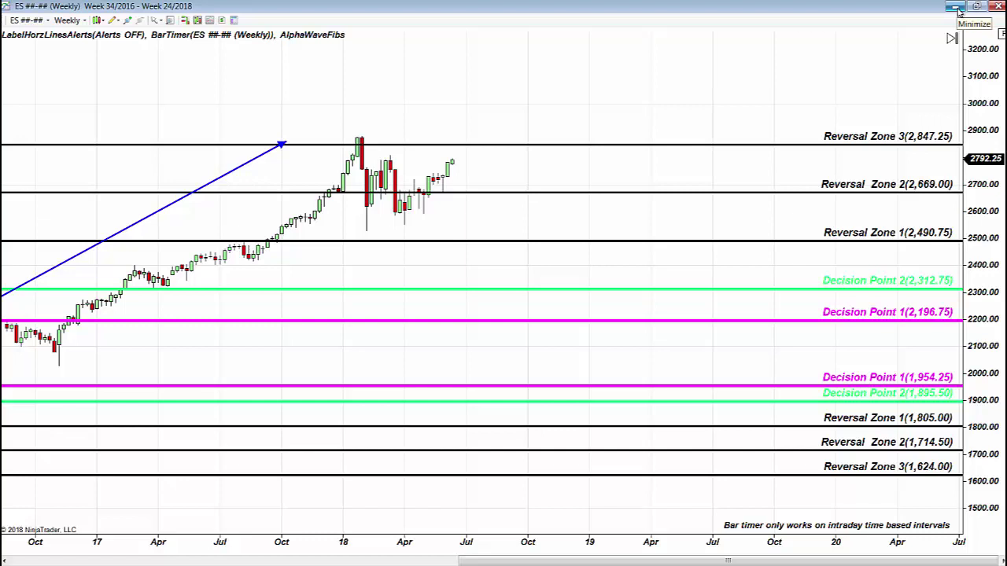
left_click_drag(490, 101, 596, 116)
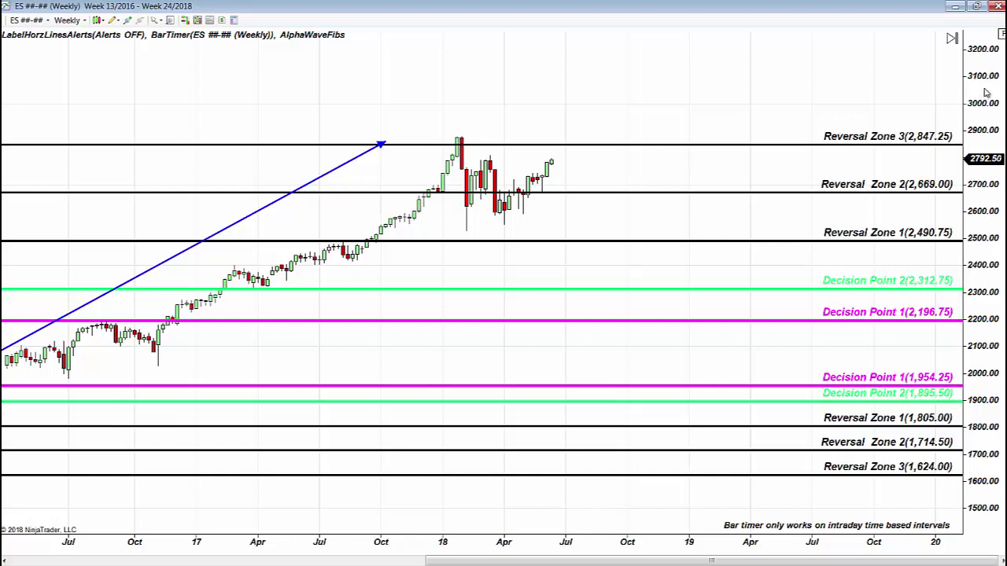
Return to the 60-minute ES 09-18 chart and move the falling arrow to run from Decision Point 2 (2,794.00) down to Decision Point 1 (2,785.25).
left_click(956, 7)
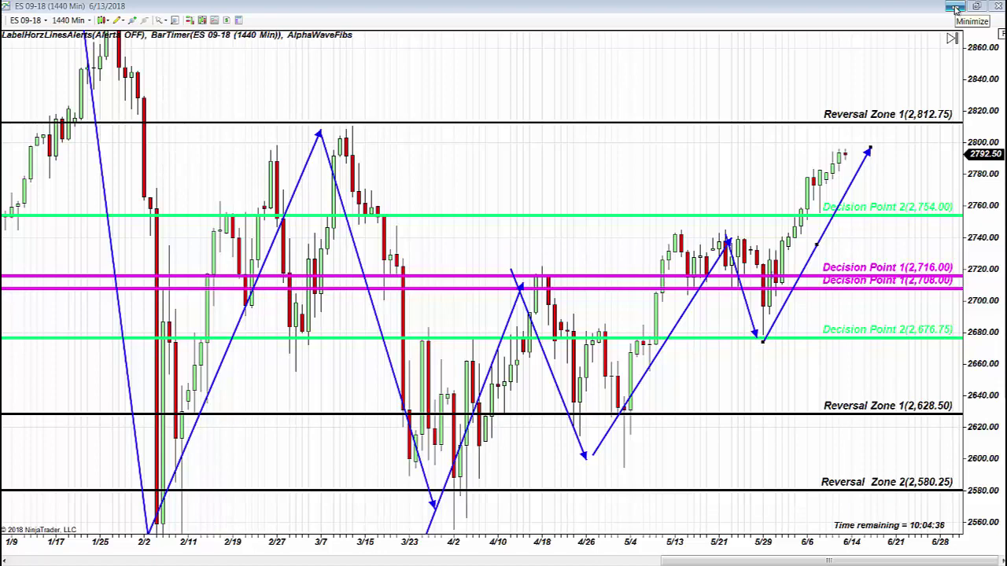
left_click(956, 7)
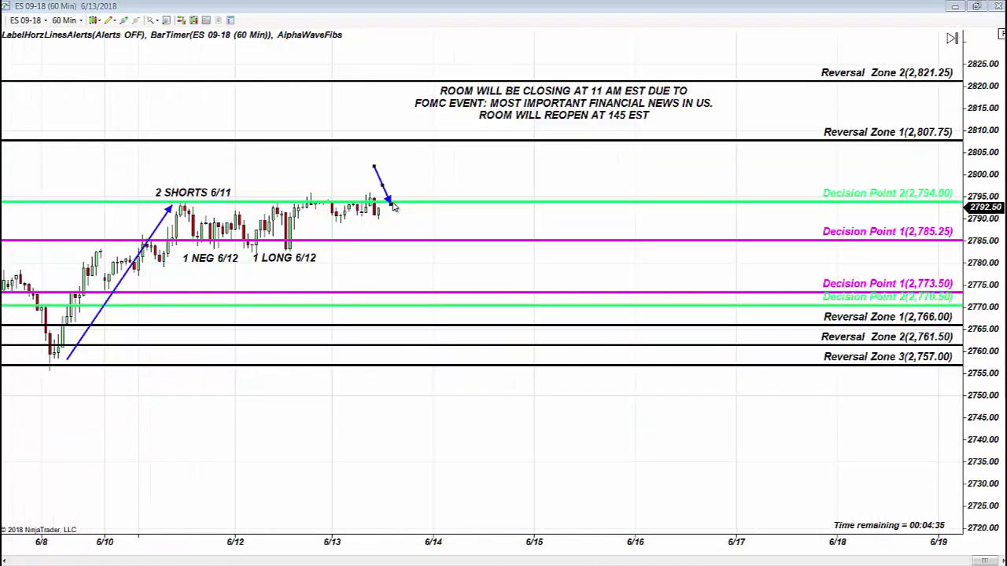
mouse_move(391, 201)
left_mouse_down()
mouse_move(405, 181)
mouse_move(402, 106)
mouse_move(310, 112)
mouse_move(303, 151)
mouse_move(470, 162)
mouse_move(408, 120)
mouse_move(470, 83)
mouse_move(673, 253)
mouse_move(387, 156)
mouse_move(381, 192)
left_mouse_up()
left_click_drag(1000, 499, 383, 312)
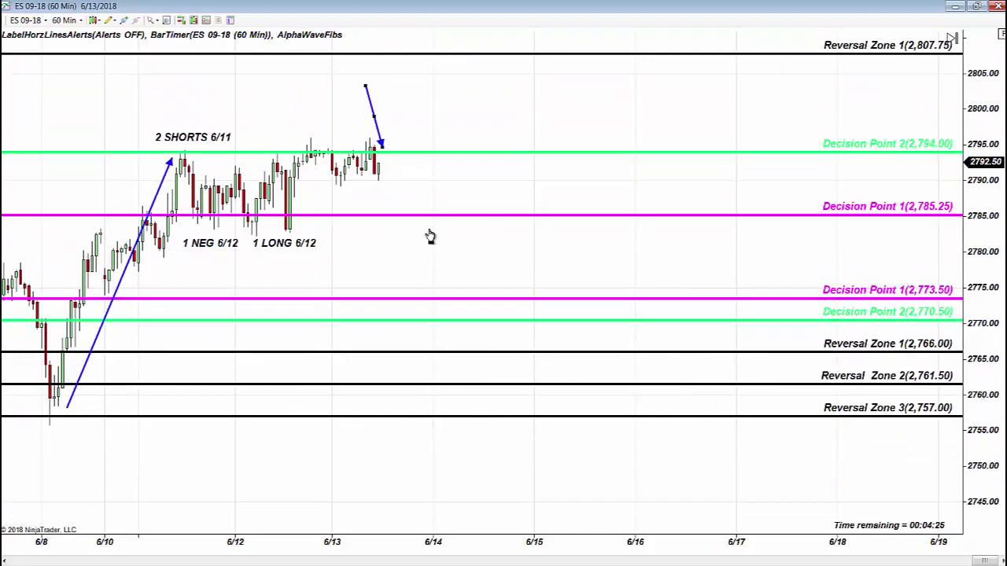
left_click_drag(430, 236, 472, 242)
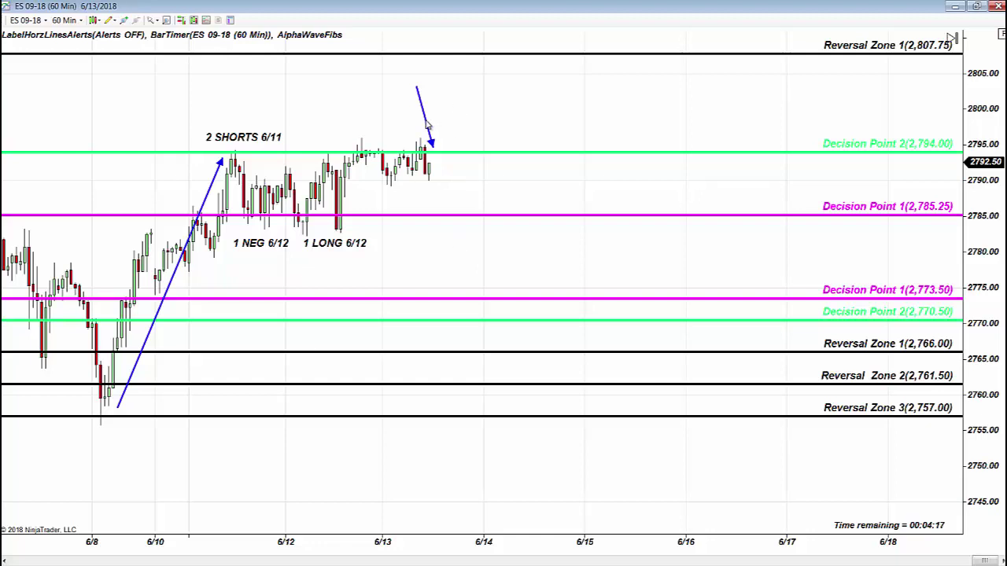
mouse_move(433, 146)
left_mouse_down()
mouse_move(457, 125)
mouse_move(476, 190)
left_mouse_up()
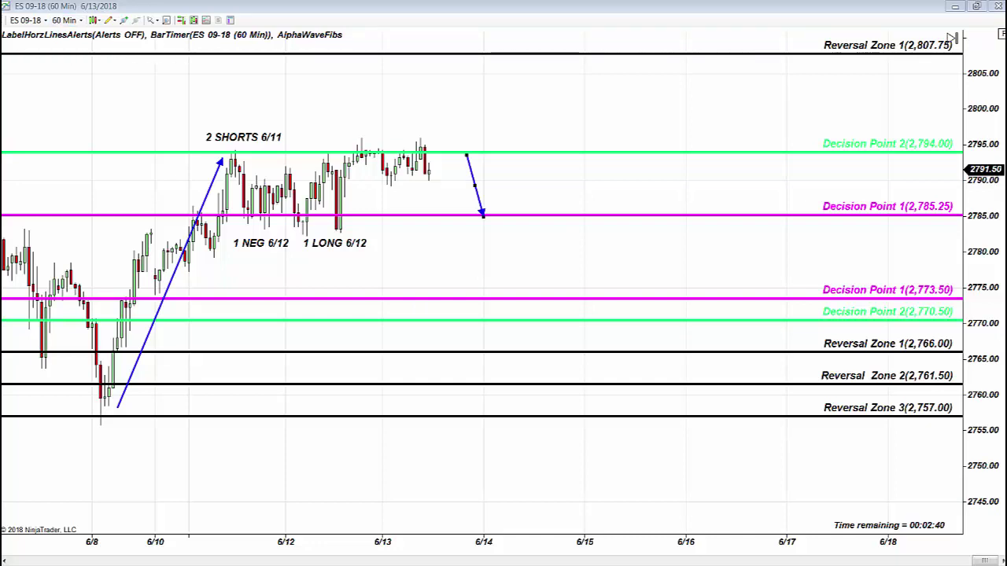
Change the ES 09-18 chart to the 1 Min interval with the nearest decision points and Reversal Zone 1 in view.
left_click(82, 24)
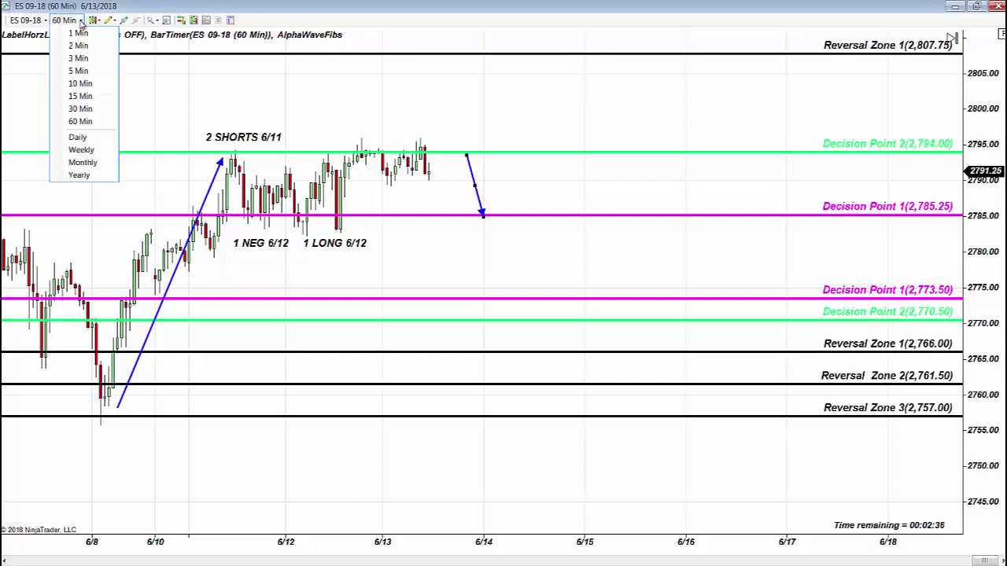
left_click(87, 39)
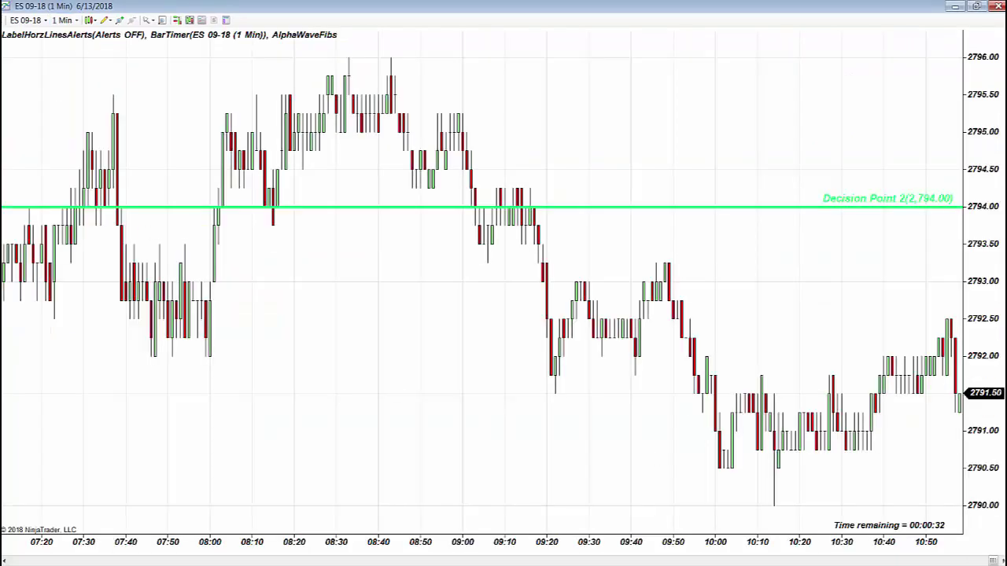
left_click_drag(792, 364, 519, 385)
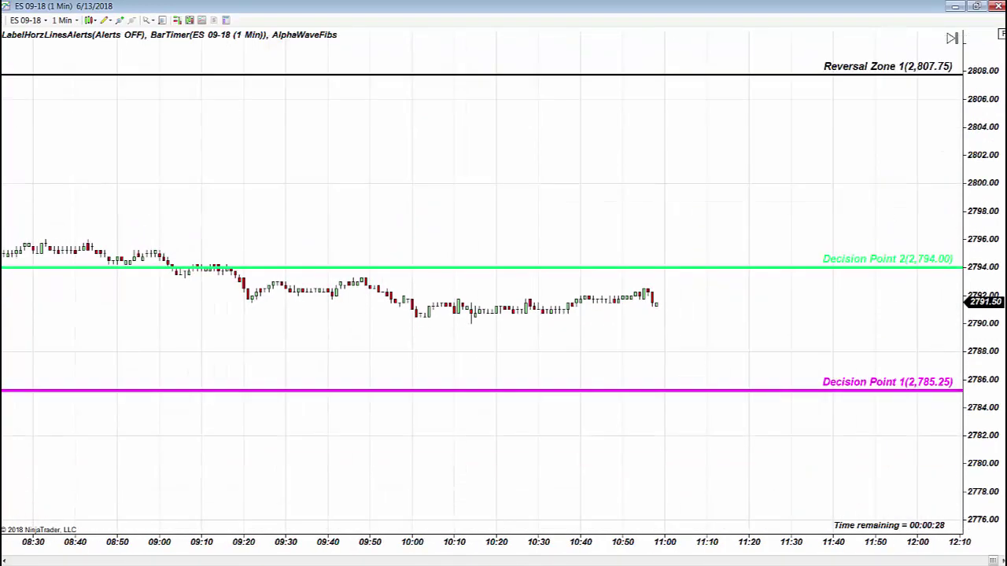
Check the TradeTheNews headlines in the browser for the FOMC decision and examine the price reaction on the 1-minute ES 09-18 chart.
key("alt+Tab")
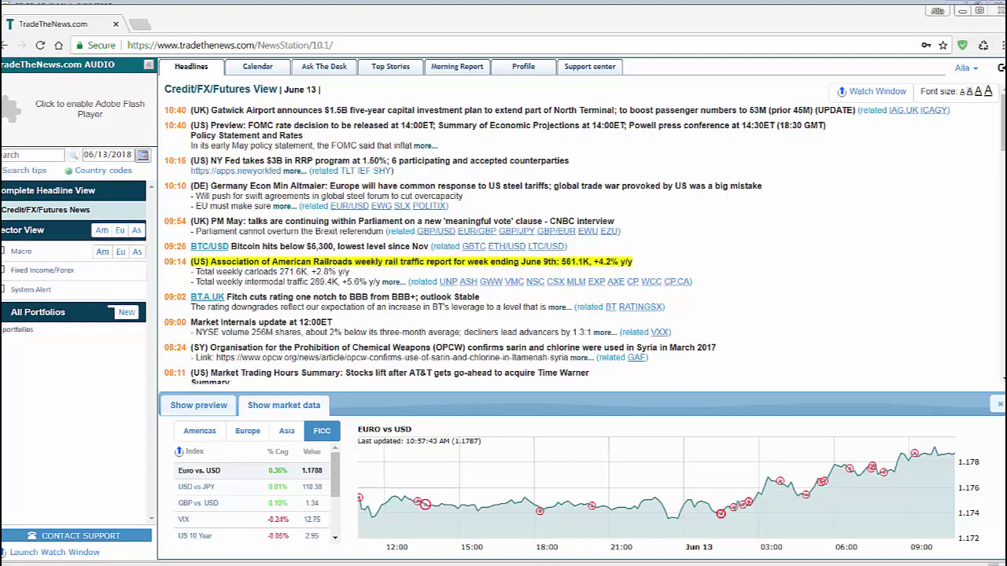
mouse_move(486, 134)
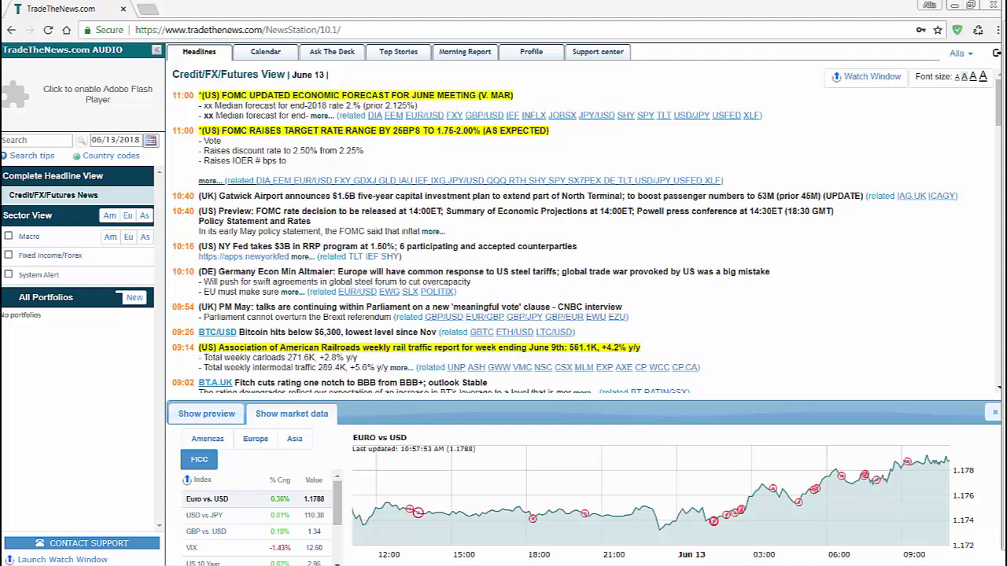
left_click(955, 6)
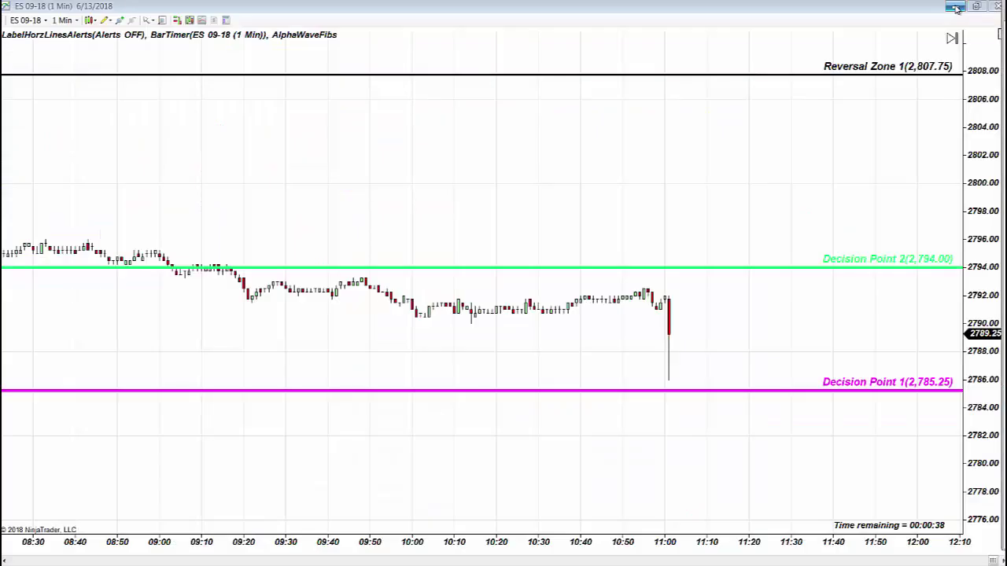
left_click_drag(983, 399, 663, 281)
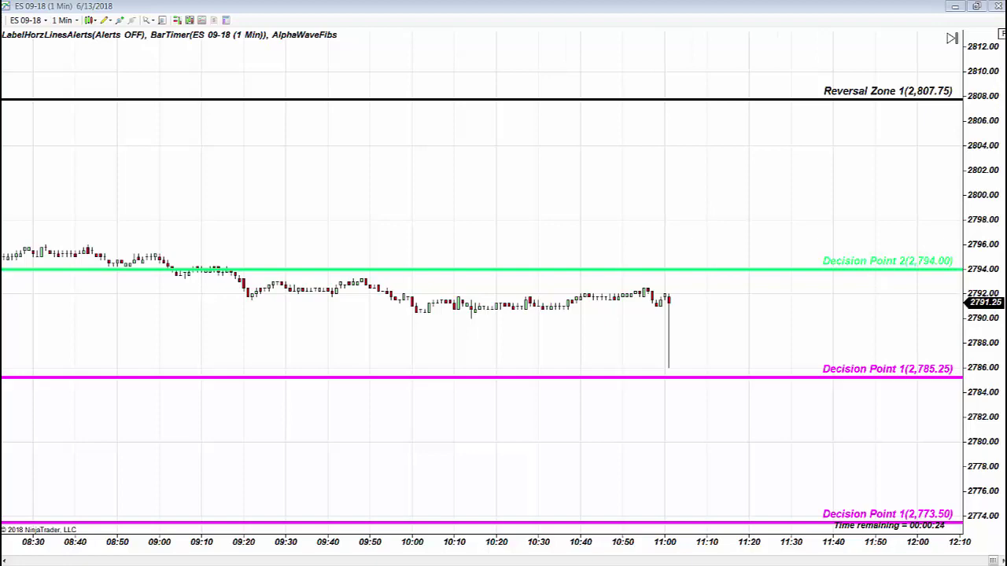
left_click_drag(973, 462, 944, 543)
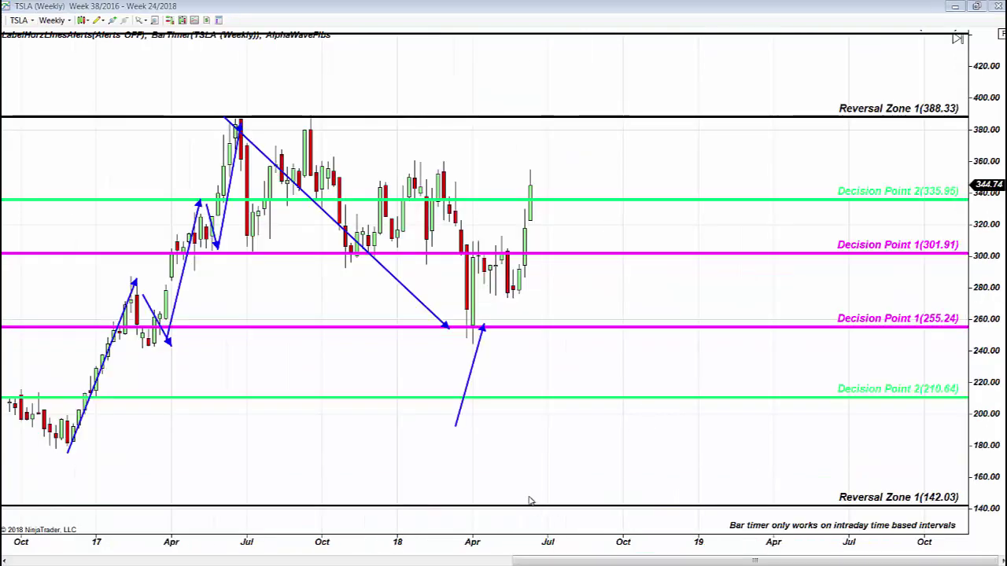
Move the short rising arrow on the weekly TSLA chart so its head points at the April 2018 low, just under Decision Point 1 (255.24).
mouse_move(476, 362)
left_mouse_down()
mouse_move(479, 222)
mouse_move(447, 387)
mouse_move(464, 369)
left_mouse_up()
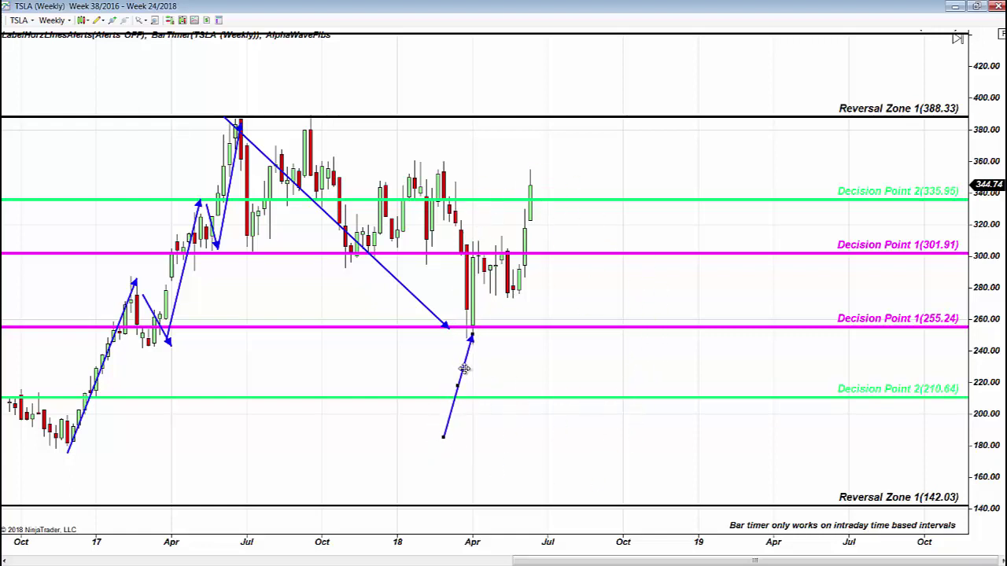
mouse_move(465, 369)
left_mouse_down()
mouse_move(503, 382)
mouse_move(407, 114)
mouse_move(454, 180)
mouse_move(517, 433)
mouse_move(393, 333)
mouse_move(521, 378)
mouse_move(455, 274)
mouse_move(456, 377)
left_mouse_up()
left_click_drag(981, 370, 979, 409)
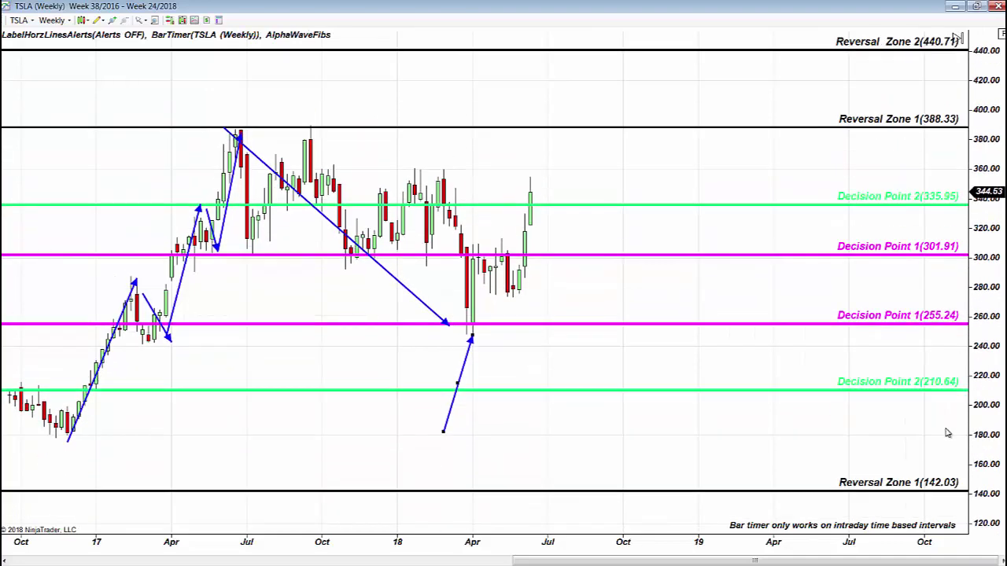
Set the ES 09-18 chart back to 60 minutes and shift the short rising arrow under Decision Point 1 (2,785.25) slightly earlier.
left_click(955, 7)
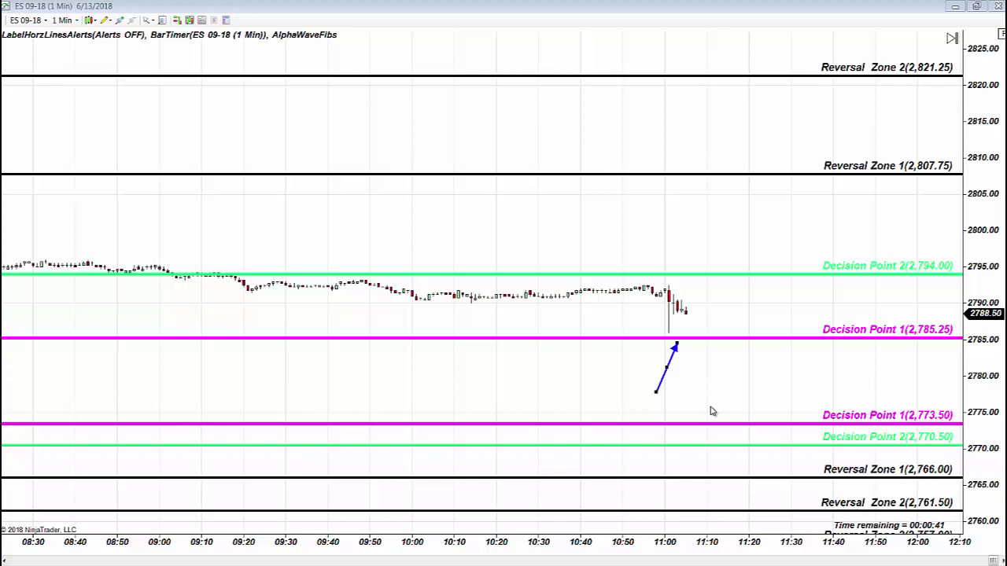
type("60")
key("Return")
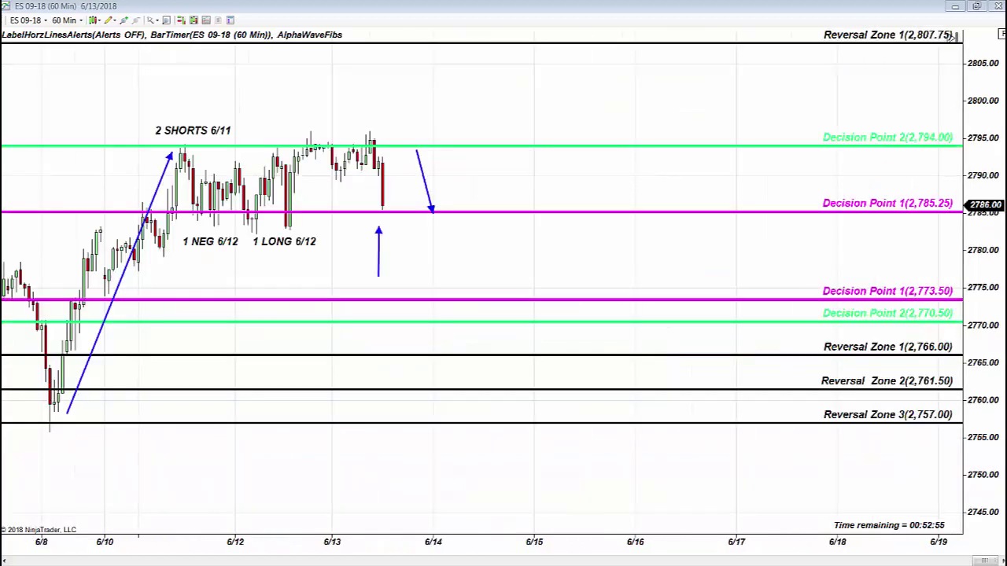
mouse_move(379, 252)
left_mouse_down()
mouse_move(503, 288)
mouse_move(272, 90)
mouse_move(58, 157)
mouse_move(96, 228)
mouse_move(354, 301)
mouse_move(421, 181)
mouse_move(364, 78)
mouse_move(53, 220)
mouse_move(180, 235)
mouse_move(164, 239)
mouse_move(382, 331)
mouse_move(295, 272)
mouse_move(286, 252)
mouse_move(393, 264)
mouse_move(382, 274)
mouse_move(376, 252)
left_mouse_up()
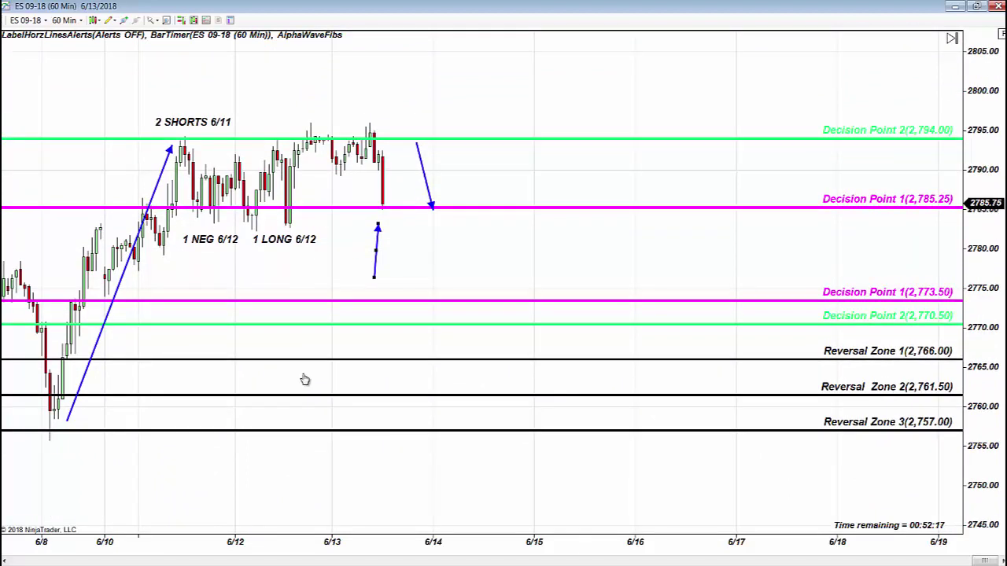
Review the 5-minute ES 09-18 chart and the weekly AAPL chart against their decision points.
key("alt+Tab")
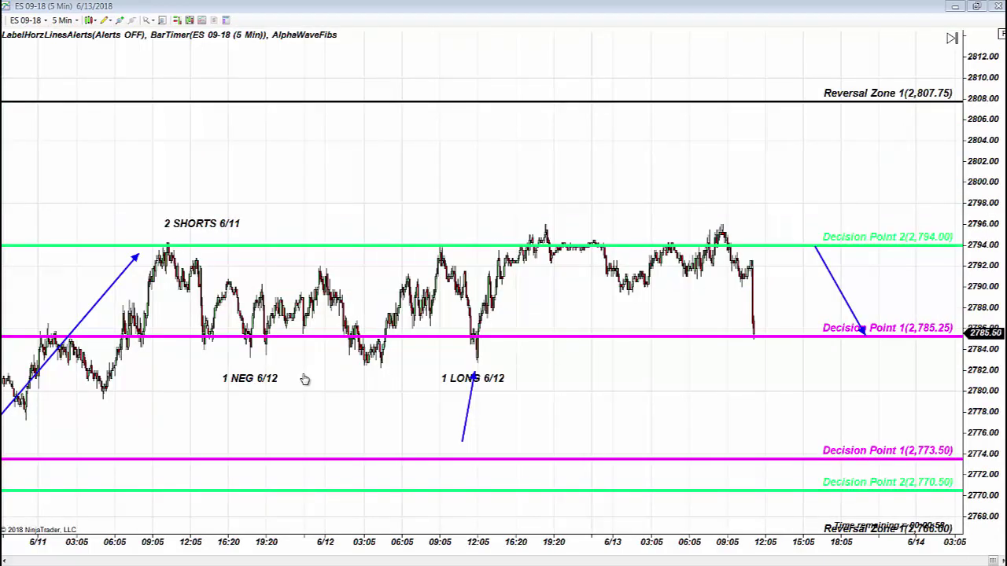
key("alt+Tab")
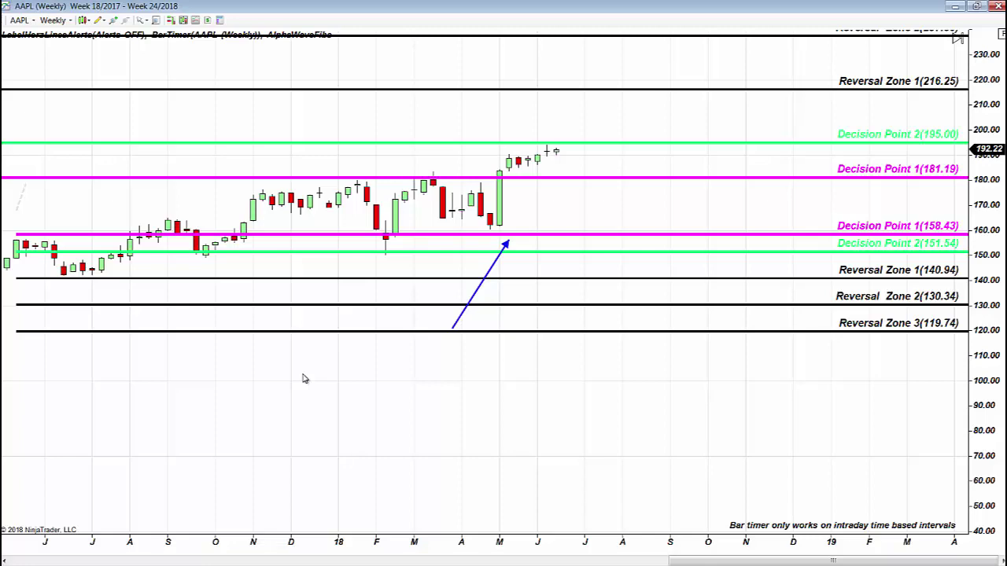
scroll(305, 379, "down", 3)
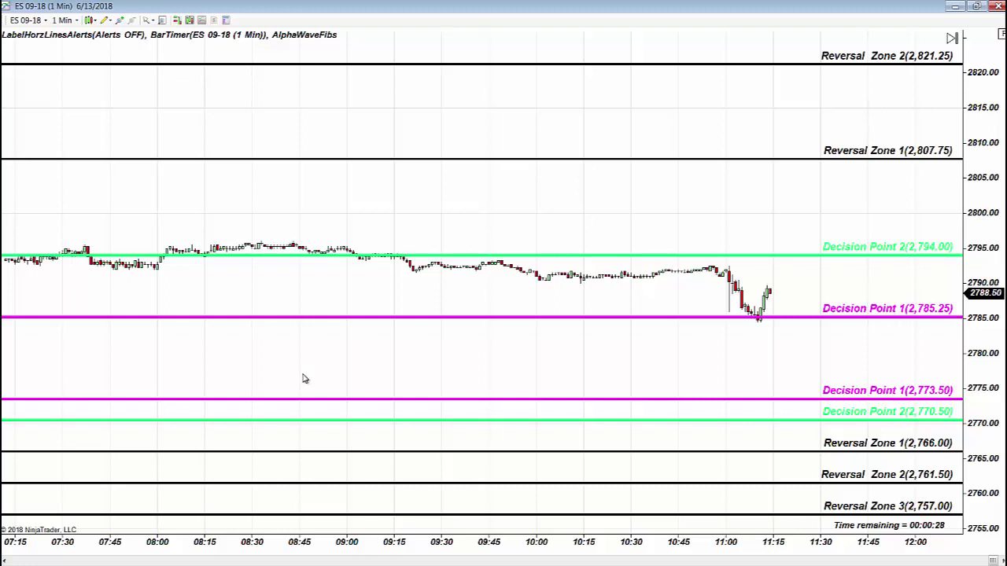
Change the 1-minute ES 09-18 chart to the 5 Min interval.
key("F4")
key("Down")
key("Down")
key("Down")
key("Return")
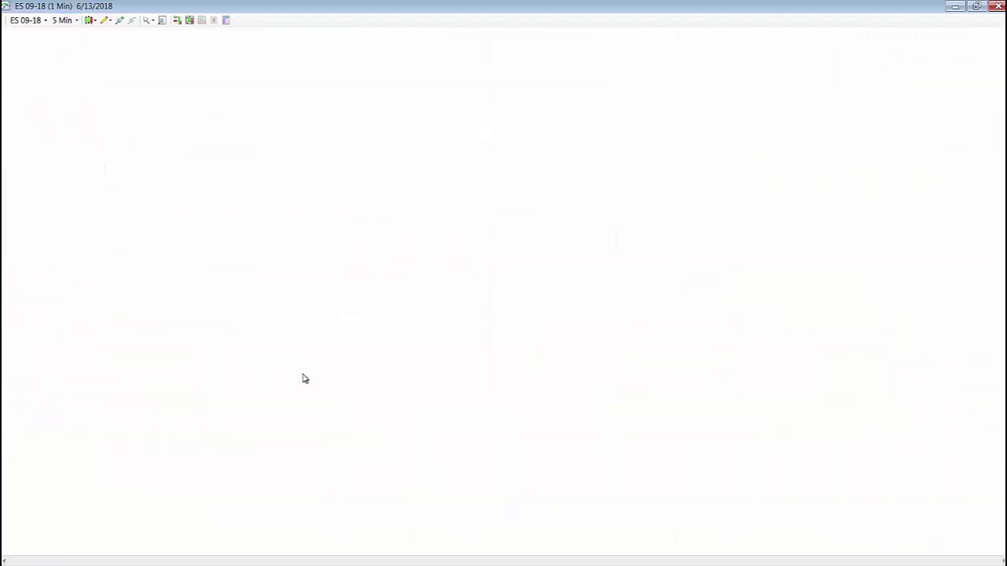
scroll(304, 379, "down", 5)
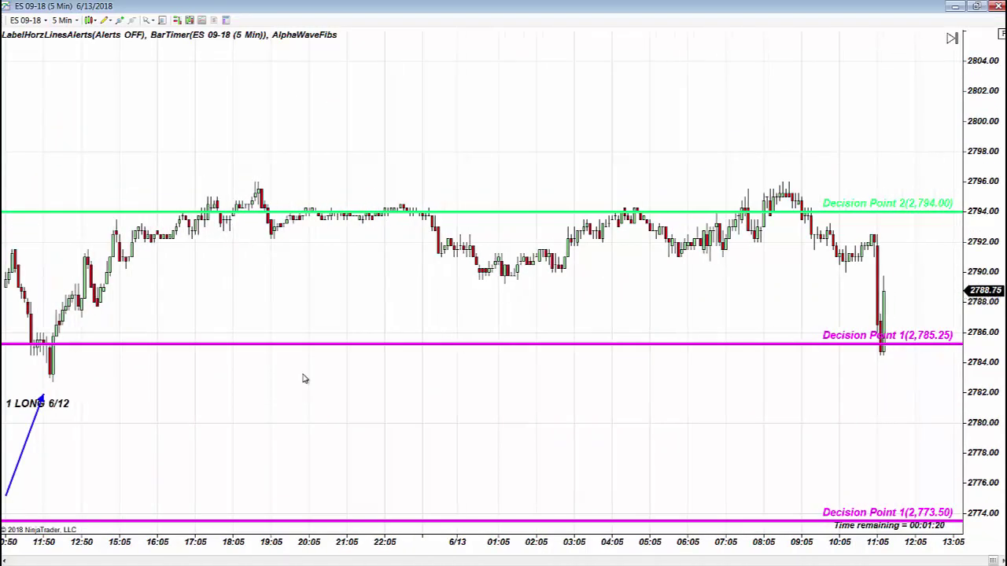
Move the rising arrow on the 5-minute ES 09-18 chart from the 6/12 low to beneath the 6/13 low at Decision Point 1 (2,785.25).
scroll(305, 379, "up", 2)
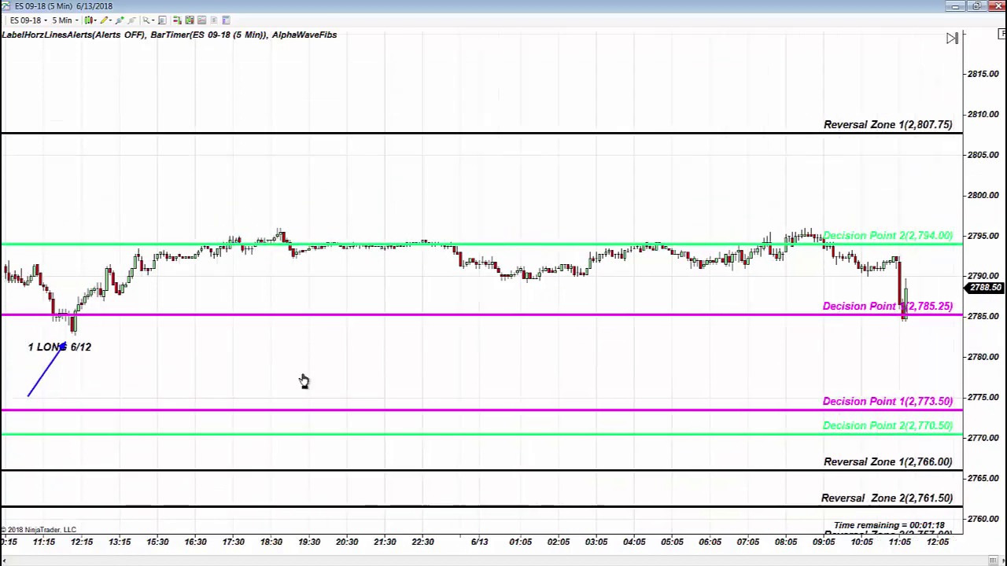
scroll(305, 380, "down", 1)
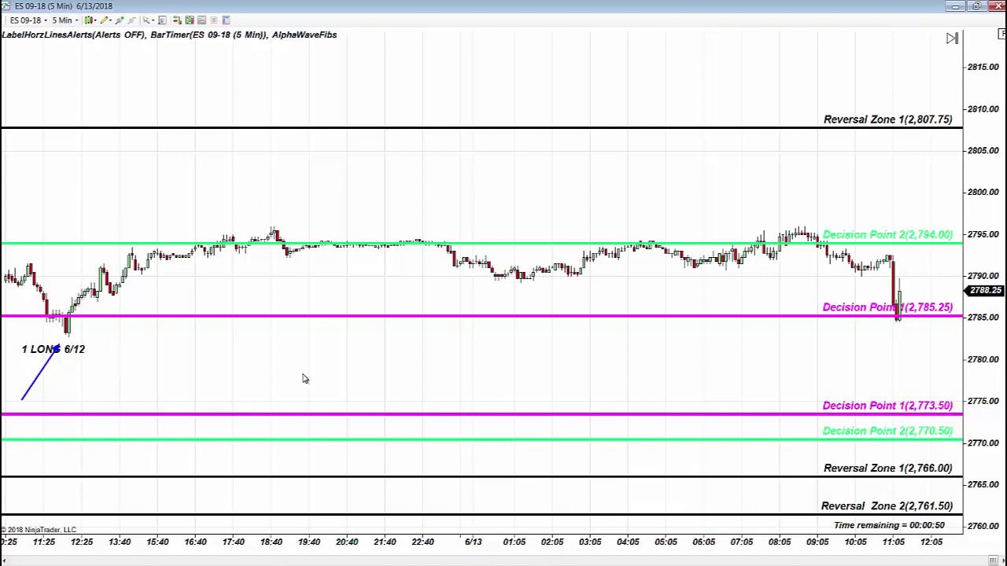
left_click_drag(40, 373, 924, 317)
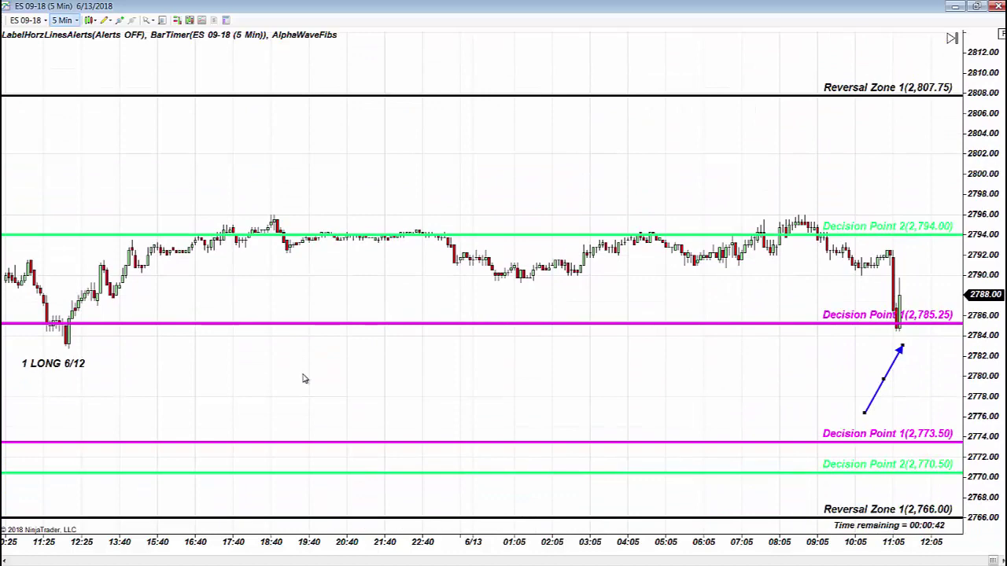
Change the ES 09-18 chart to the 60 Min interval and bring the latest 6/13 price action and surrounding Fibonacci levels into view.
key("alt+Down")
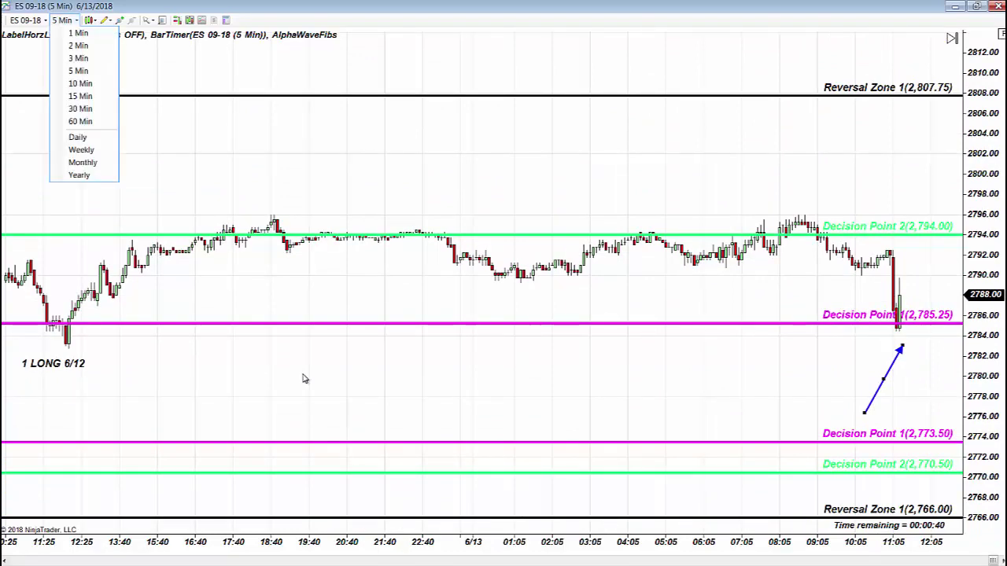
key("Down")
key("Down")
key("Down")
key("Down")
key("Return")
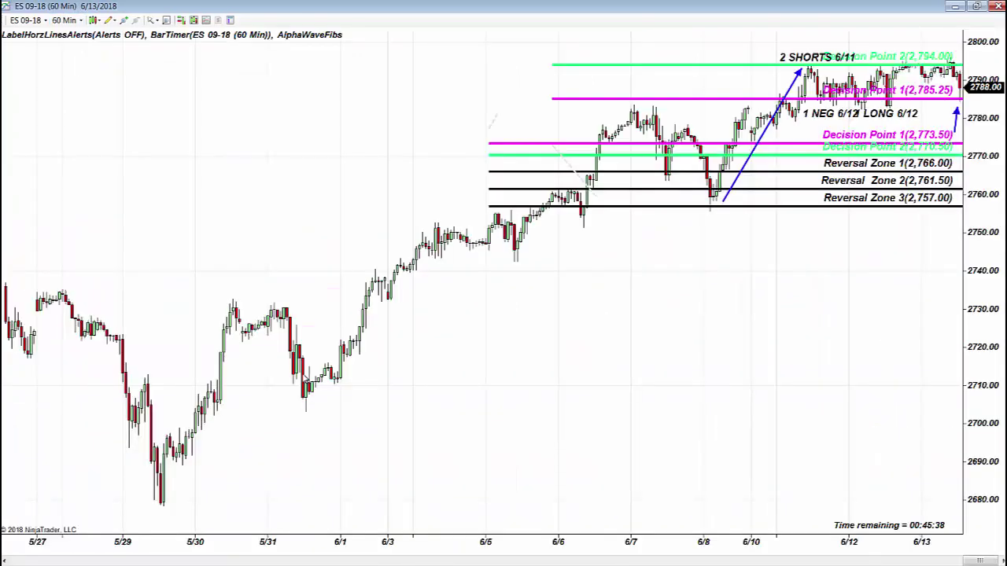
scroll(304, 378, "down", 3)
scroll(303, 378, "up", 3)
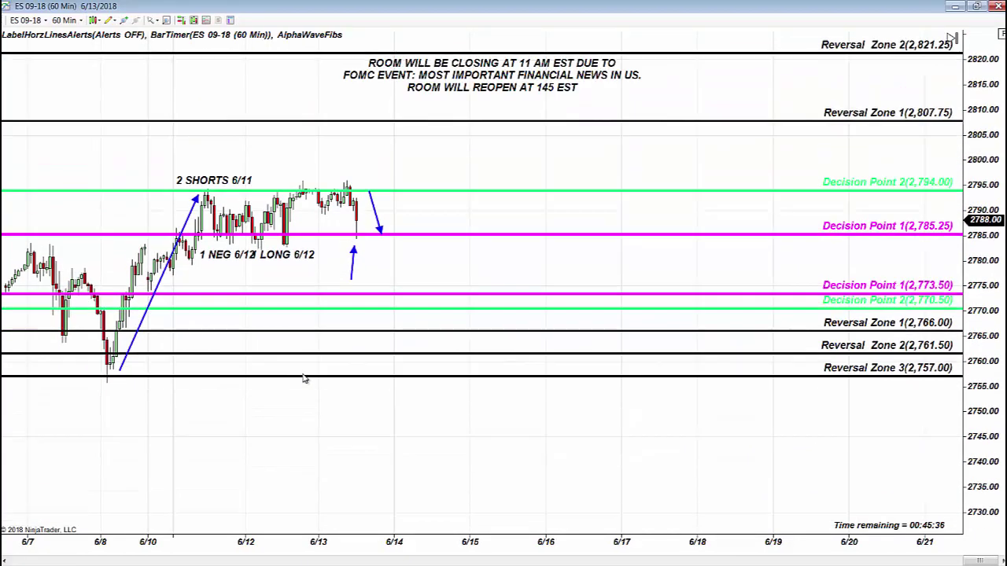
scroll(304, 379, "up", 2)
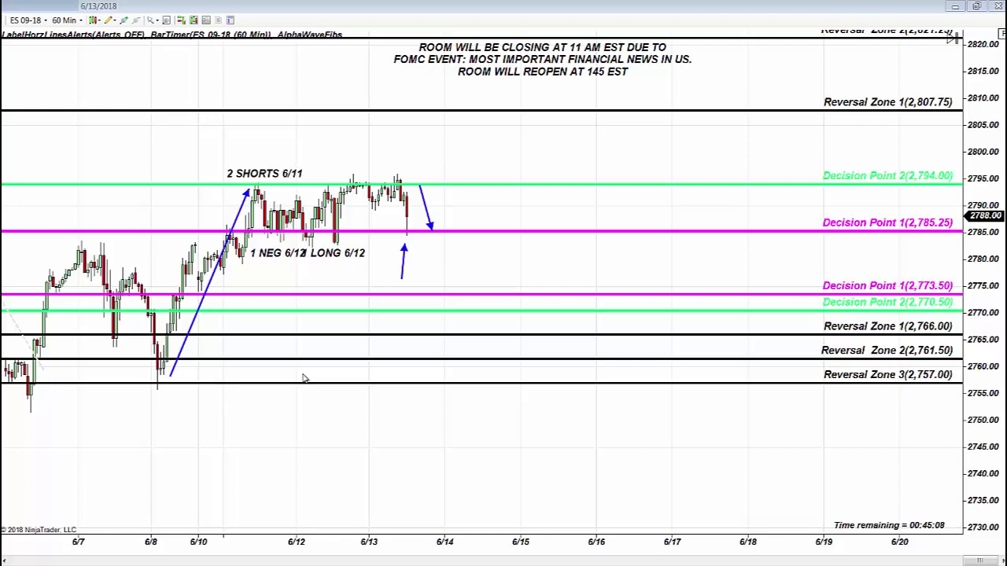
Compare the weekly AAPL and TSLA charts with their saved earlier images, and review the 60-minute ES 09-18 and daily EURUSD charts.
key("alt+Tab")
mouse_move(302, 374)
left_mouse_down()
mouse_move(398, 328)
mouse_move(180, 328)
mouse_move(305, 365)
mouse_move(306, 379)
left_mouse_up()
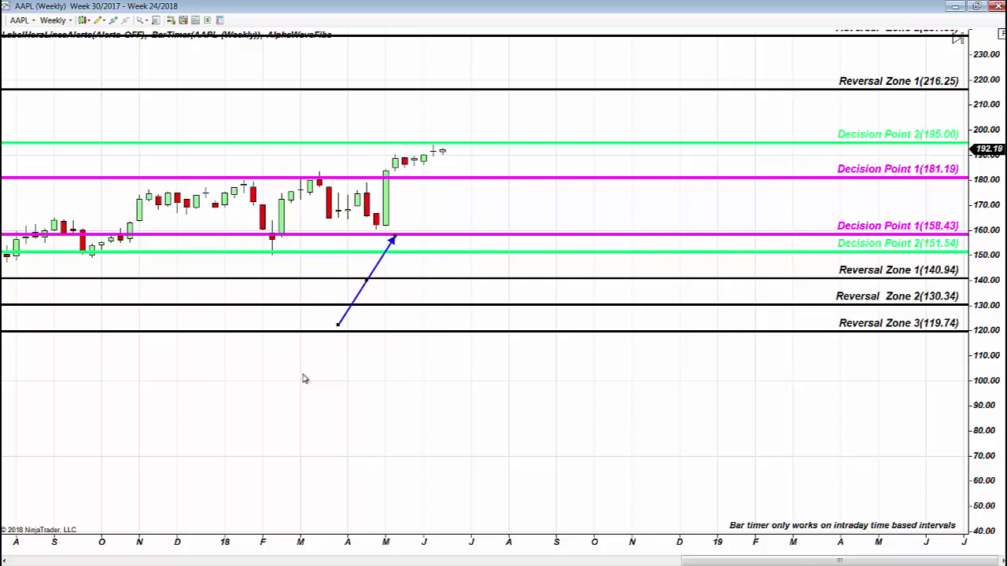
key("alt+Tab")
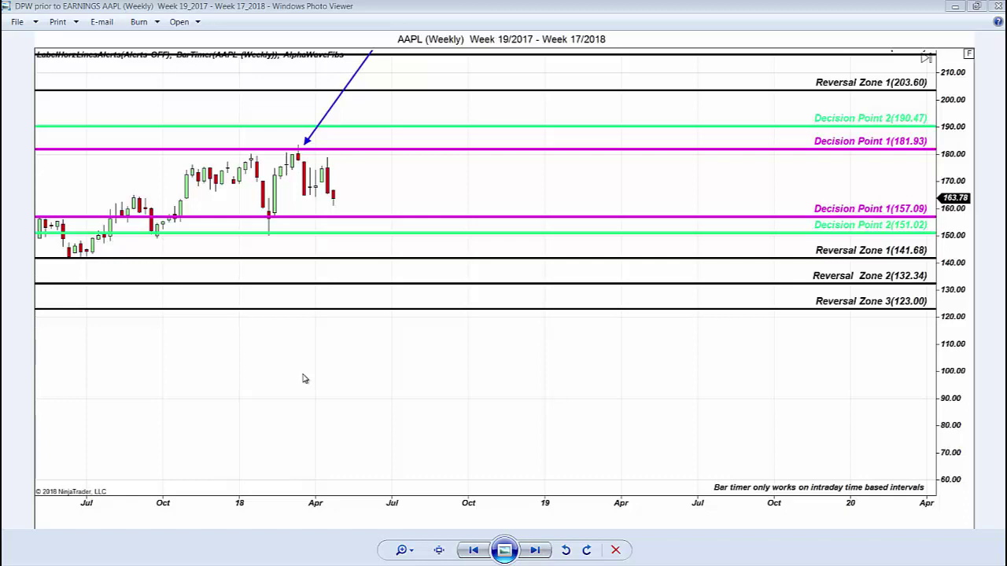
key("alt+Tab")
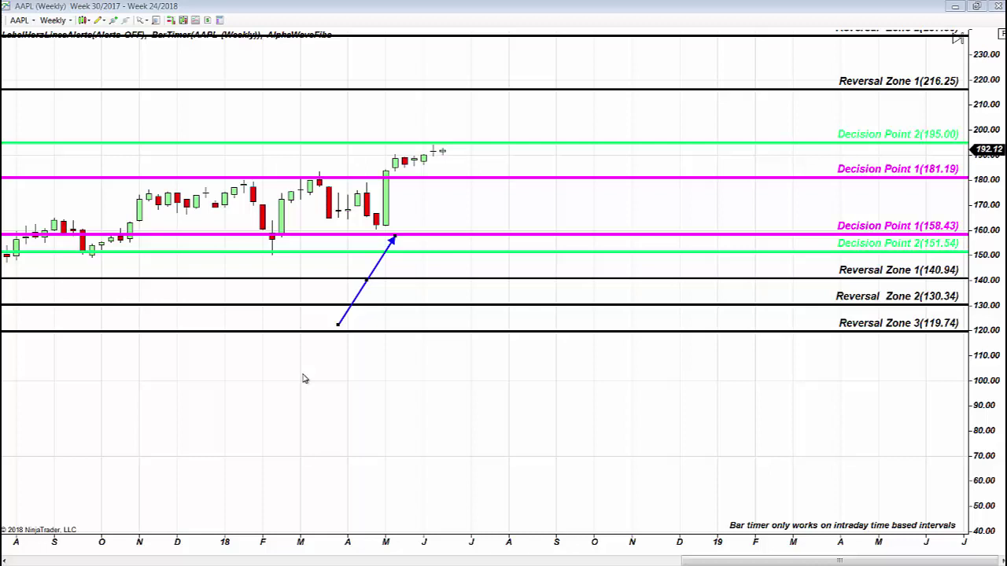
key("alt+Tab")
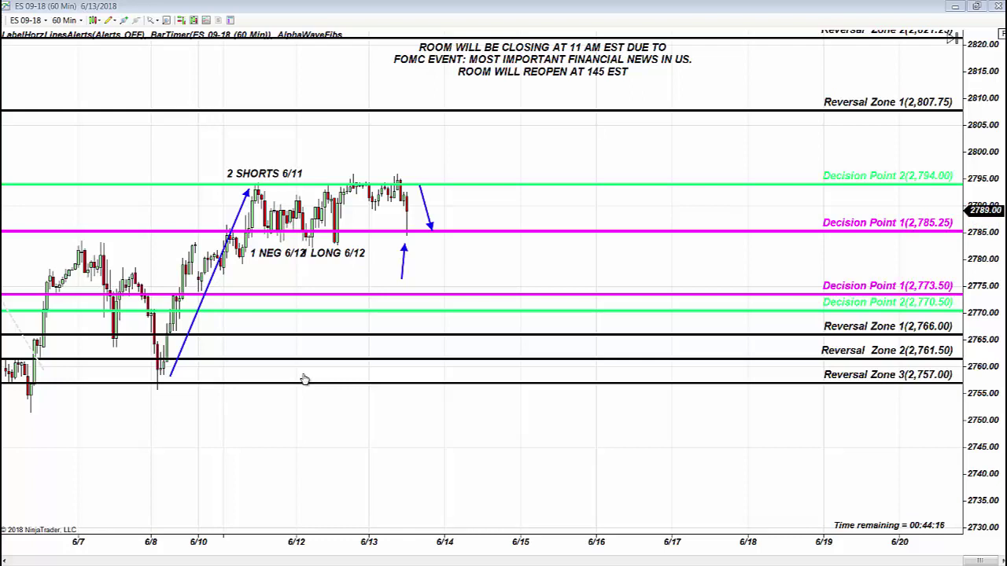
key("alt+Tab")
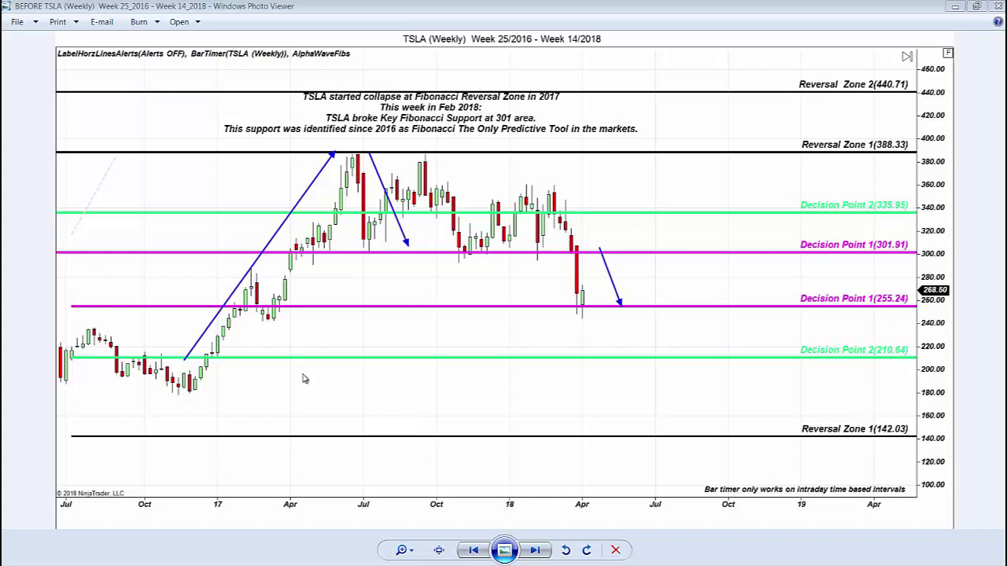
key("alt+Tab")
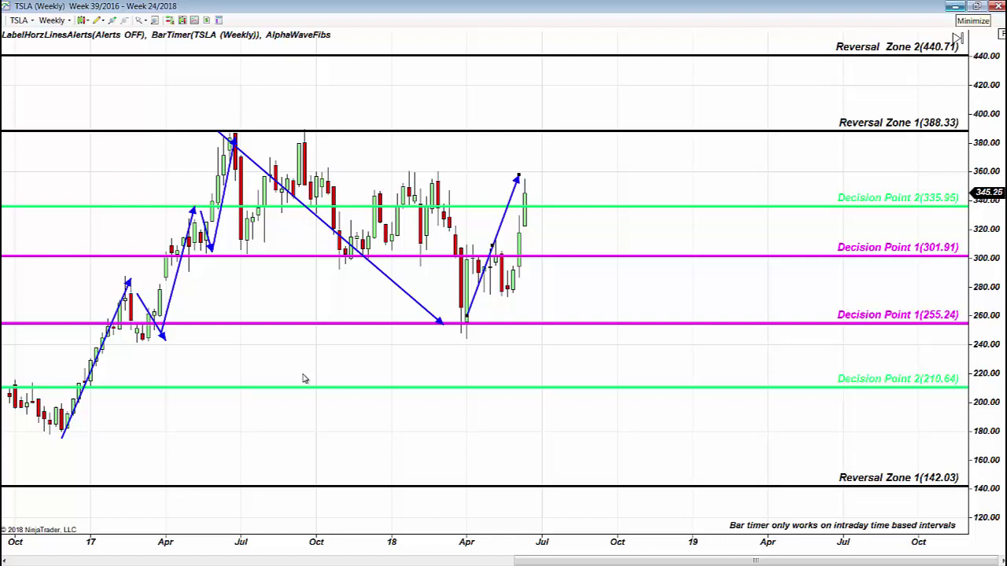
key("alt+Tab")
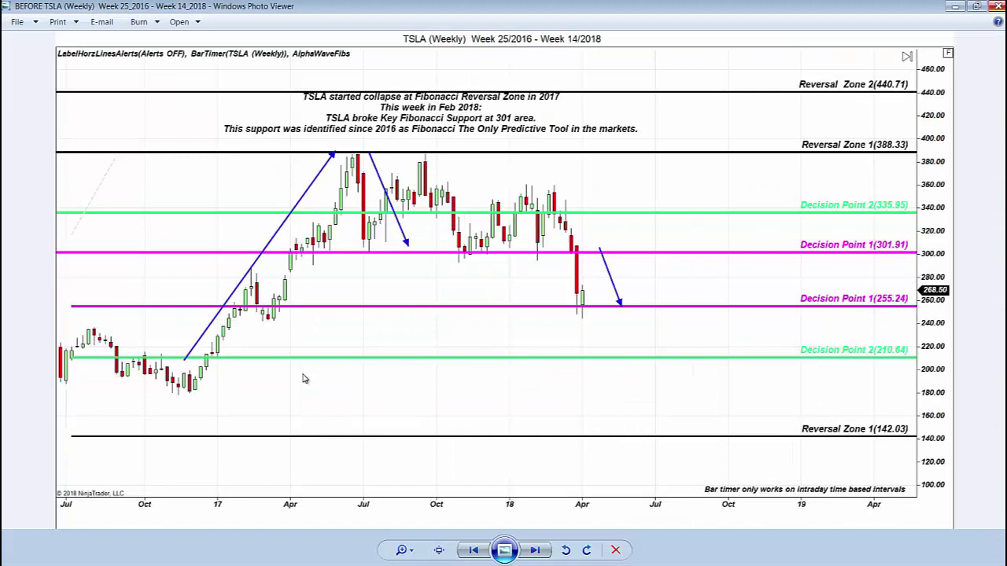
key("alt+Tab")
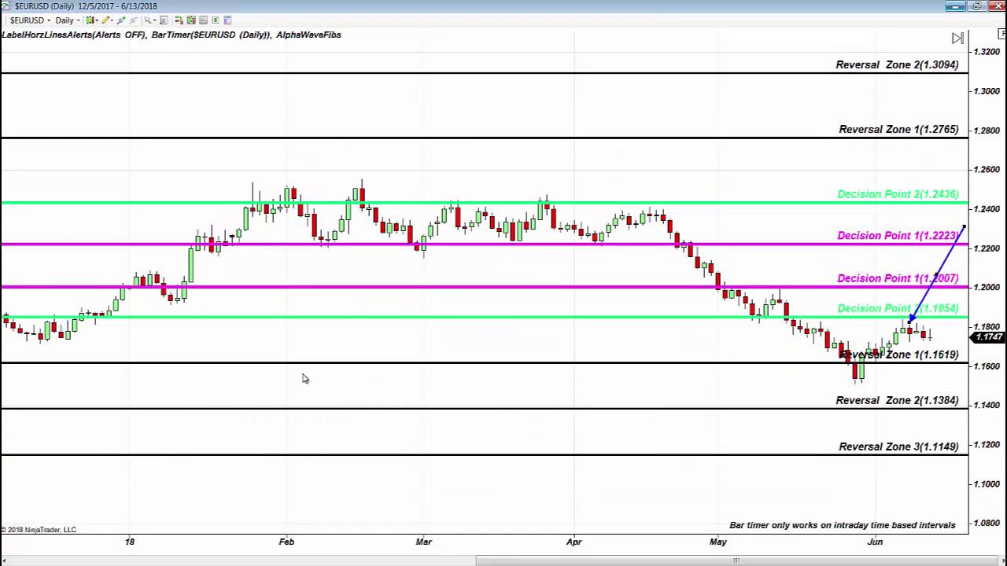
key("alt+Tab")
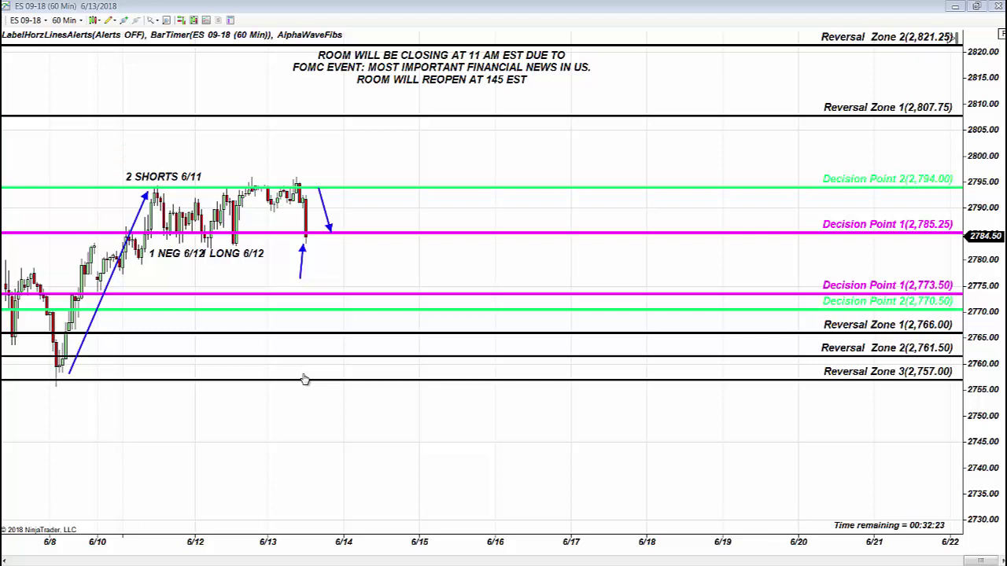
On the 1-minute ES 09-18 chart, reshape the falling arrow to end near the 11:10 low and raise the rising arrow's head to Decision Point 1 (2,785.25).
key("ctrl+Tab")
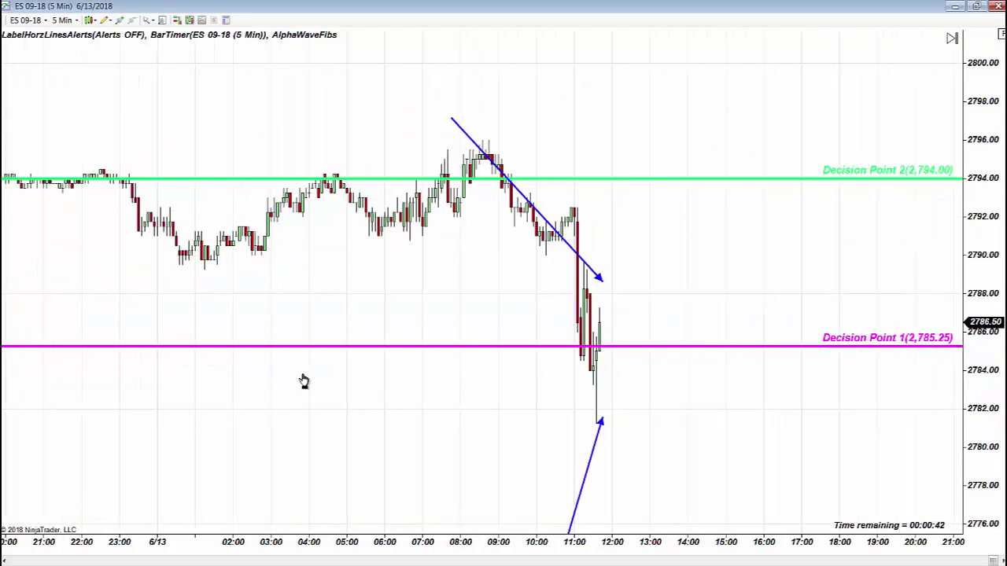
left_click_drag(514, 199, 580, 251)
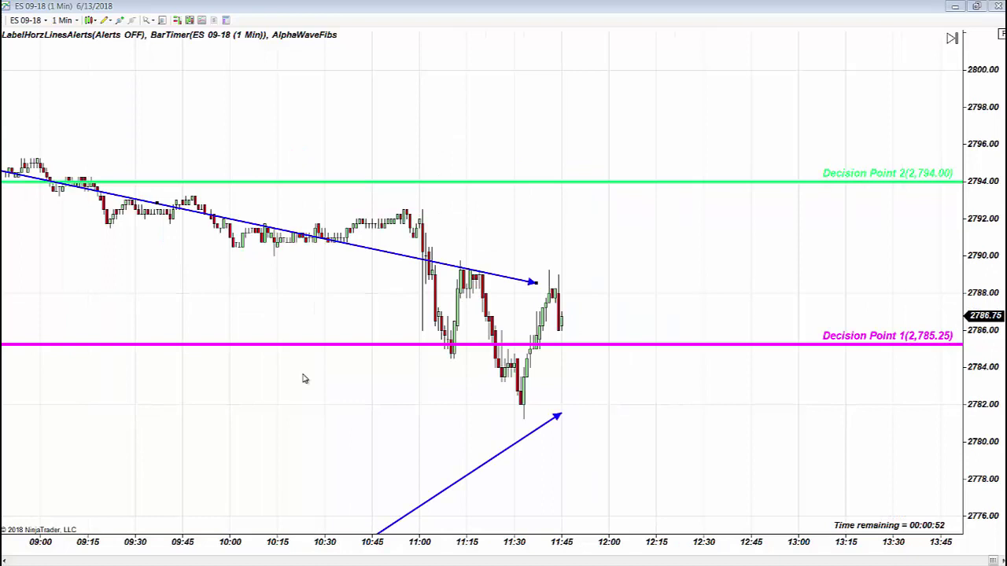
left_click_drag(535, 282, 460, 382)
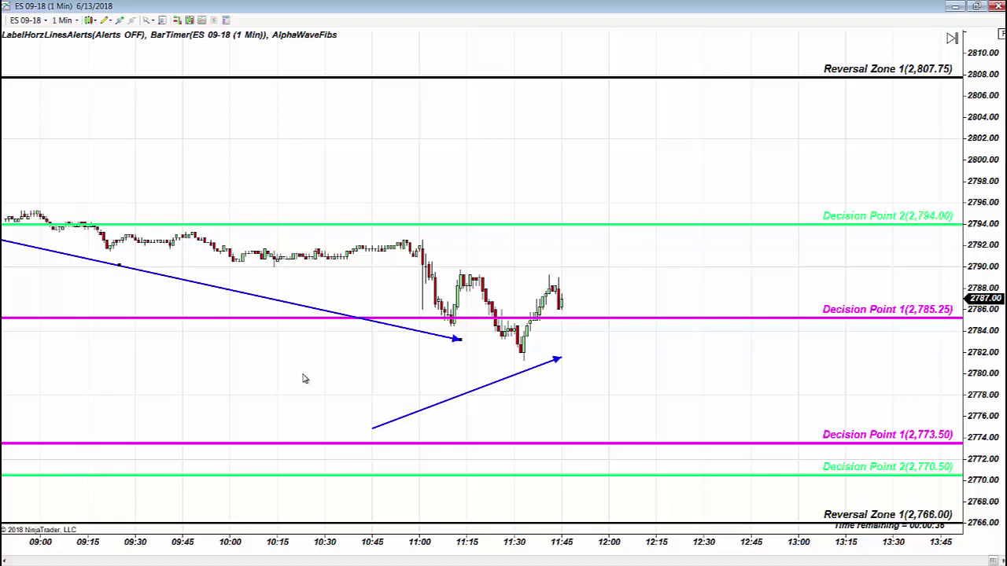
left_click_drag(465, 393, 467, 355)
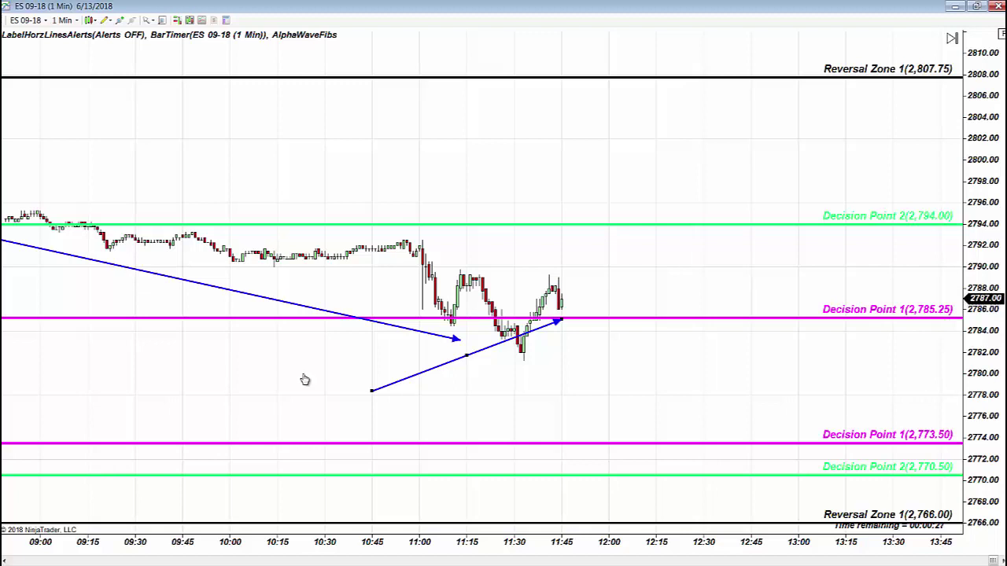
Move the rising arrow on the 5-minute ES 09-18 chart so its head points at the 11:55 low just under Decision Point 1 (2,785.25).
key("ctrl+Tab")
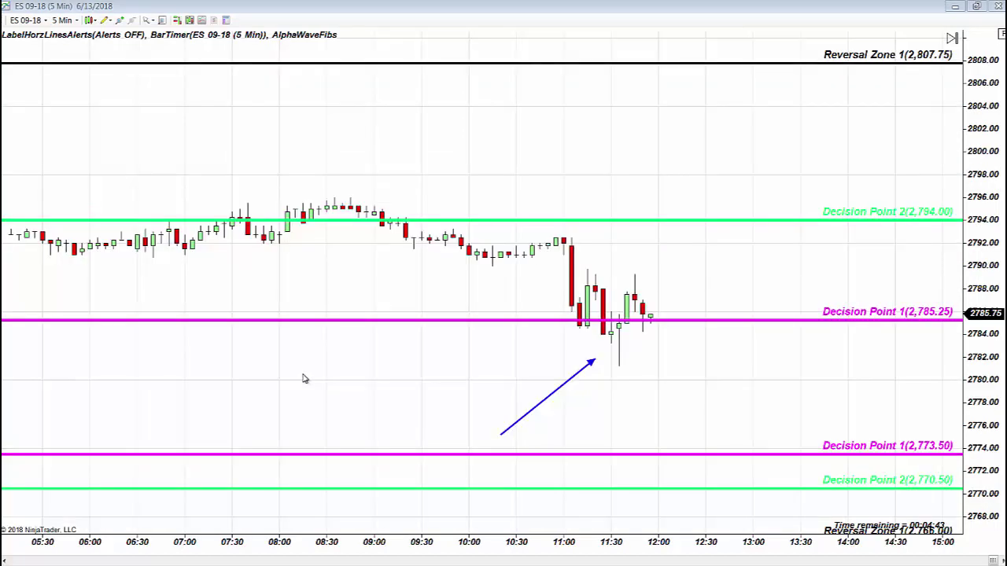
left_click_drag(547, 397, 595, 371)
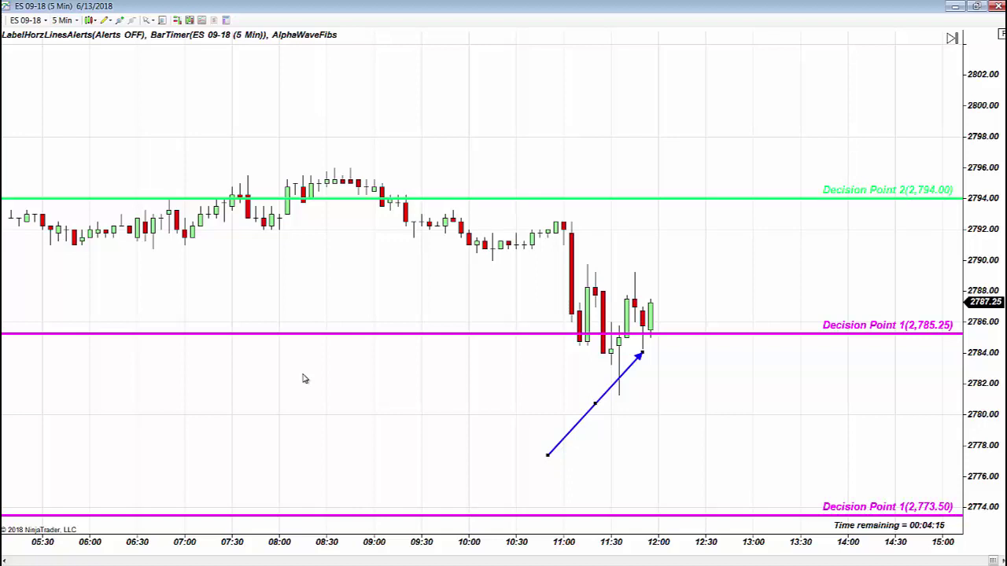
key("alt+Tab")
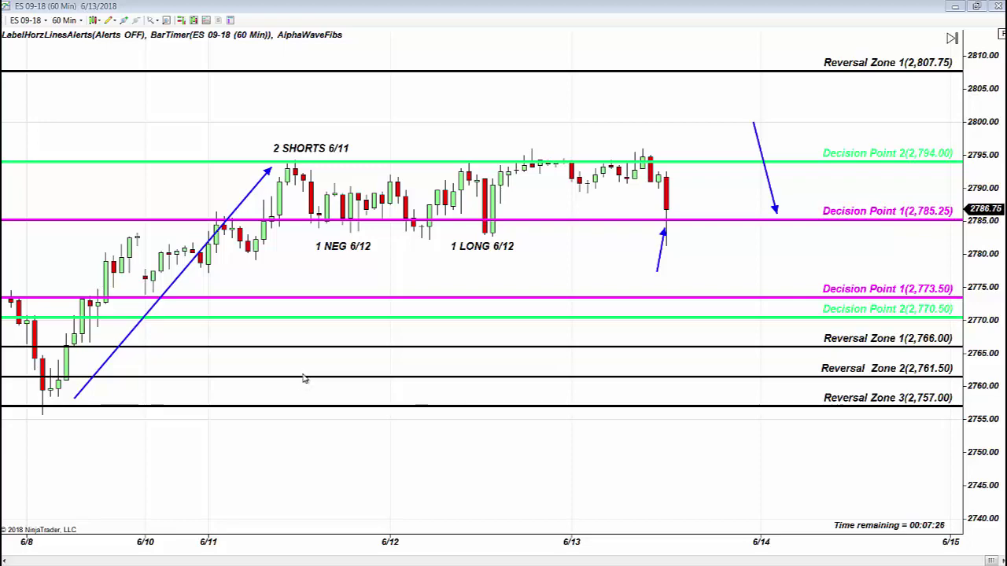
Stretch the rising arrow on the weekly AAPL chart so its head ends just under Decision Point 1 (181.19) in early April 2018.
key("alt+Tab")
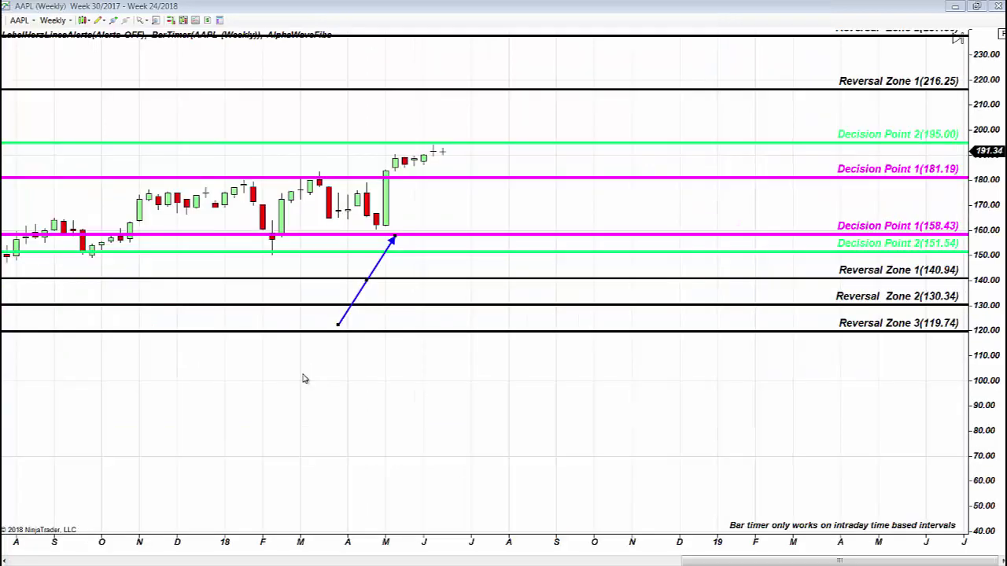
left_click_drag(392, 238, 347, 183)
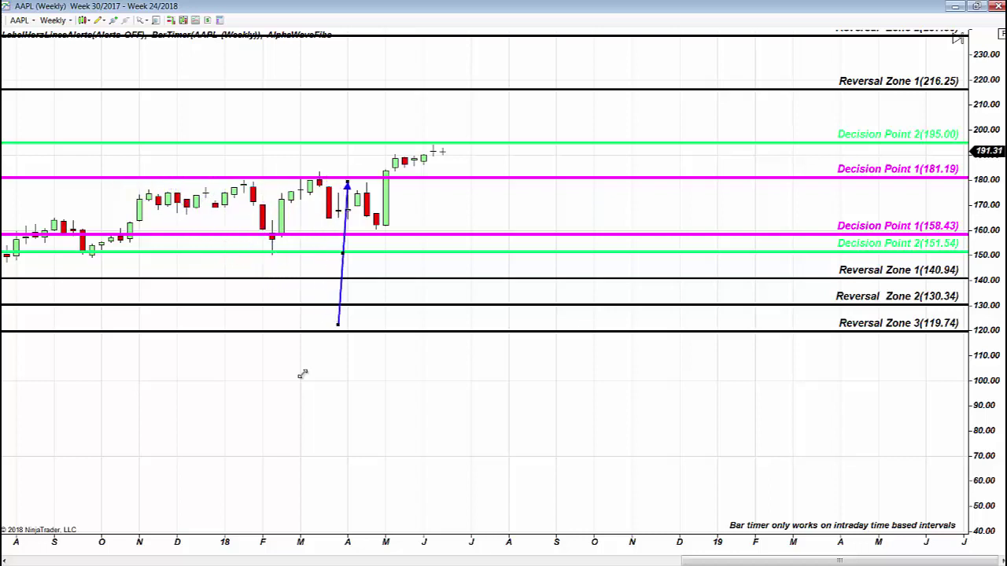
left_click_drag(303, 374, 305, 380)
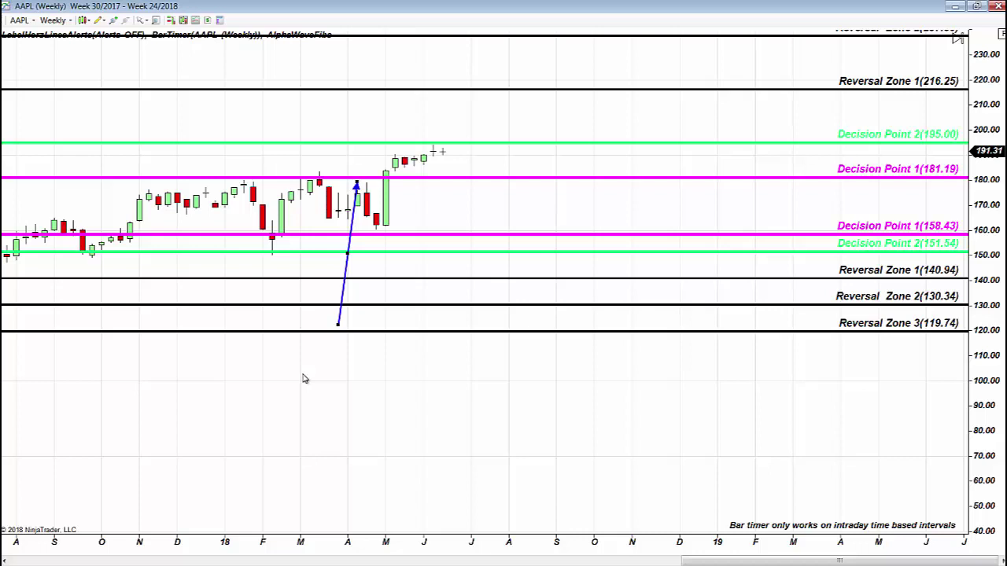
Move the last rising arrow on the weekly TSLA chart down so its head sits just under Decision Point 1 (301.91).
key("ctrl+Tab")
left_click_drag(305, 379, 305, 379)
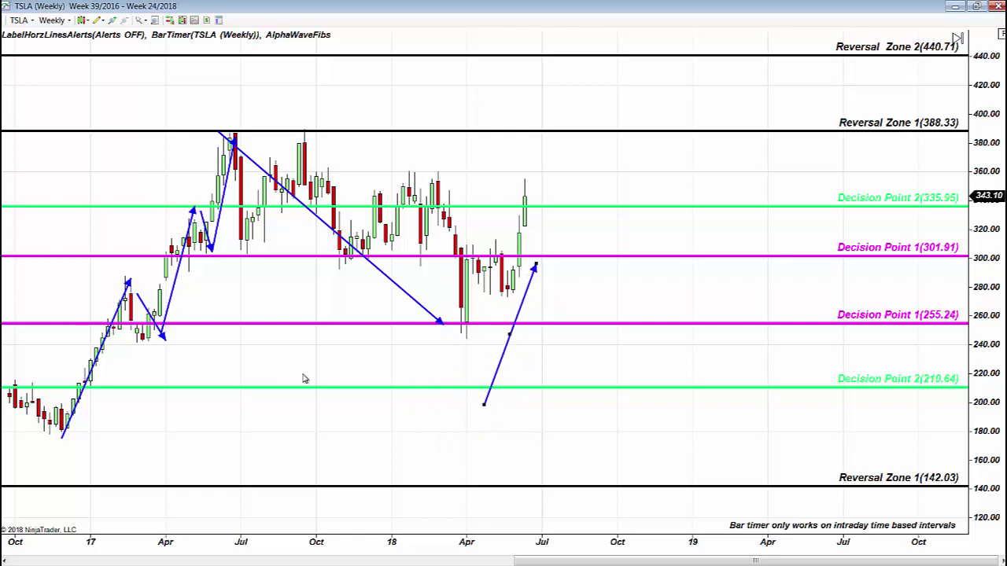
key("alt+Tab")
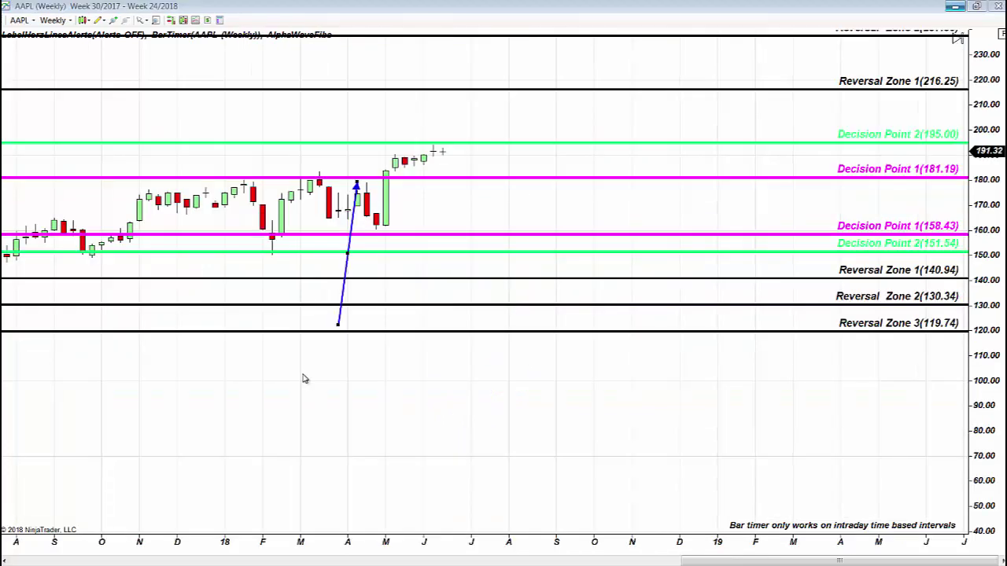
Move the falling arrow on the 60-minute ES 09-18 chart just past the latest bar, with its head just above Decision Point 1 (2,785.25).
key("alt+Tab")
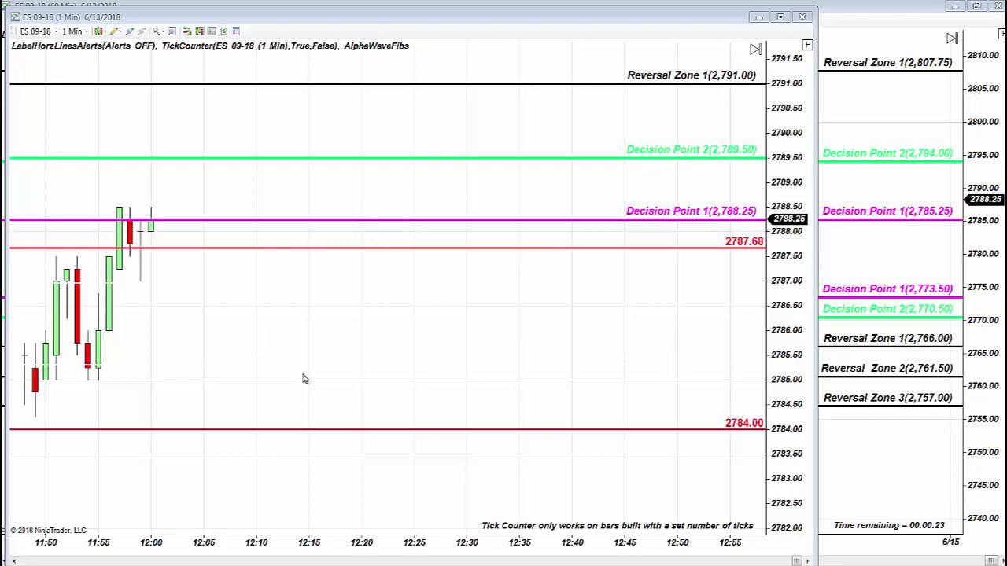
key("alt+Tab")
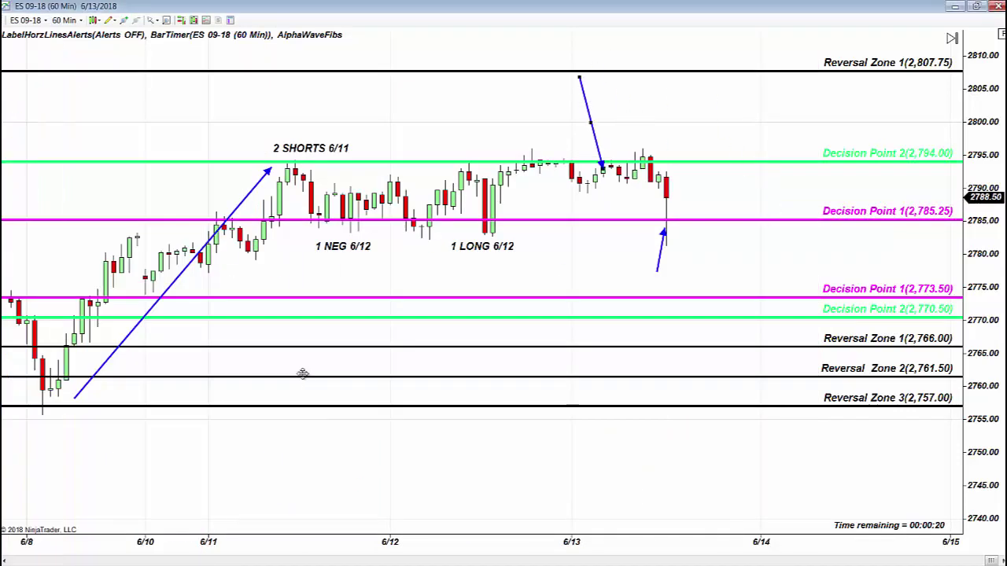
mouse_move(590, 122)
left_mouse_down()
mouse_move(649, 158)
mouse_move(698, 146)
mouse_move(701, 167)
left_mouse_up()
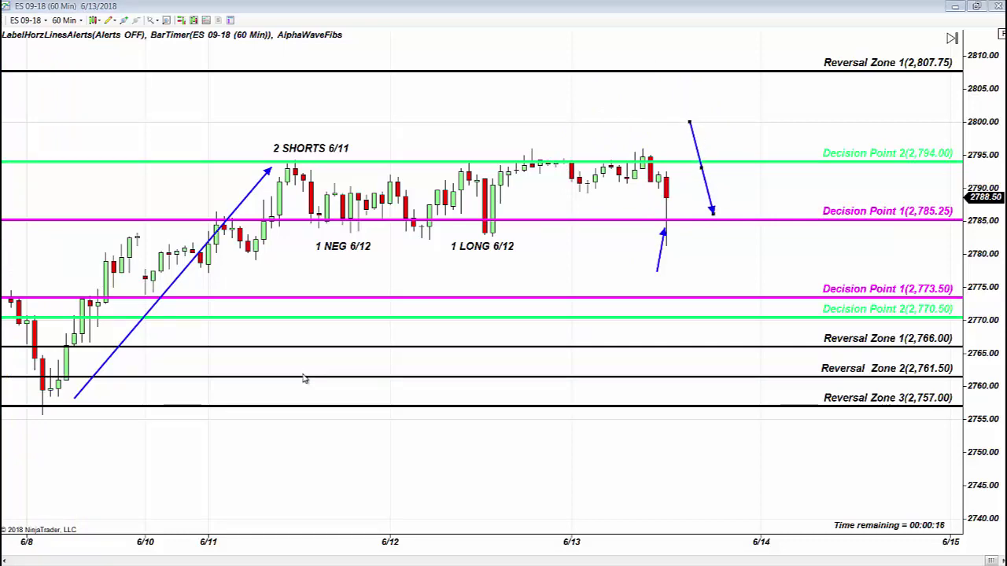
Raise the red 2784.00 line on the 1-minute ES 09-18 chart onto the 2787.68 line and show the reversal zones above.
key("alt+Tab")
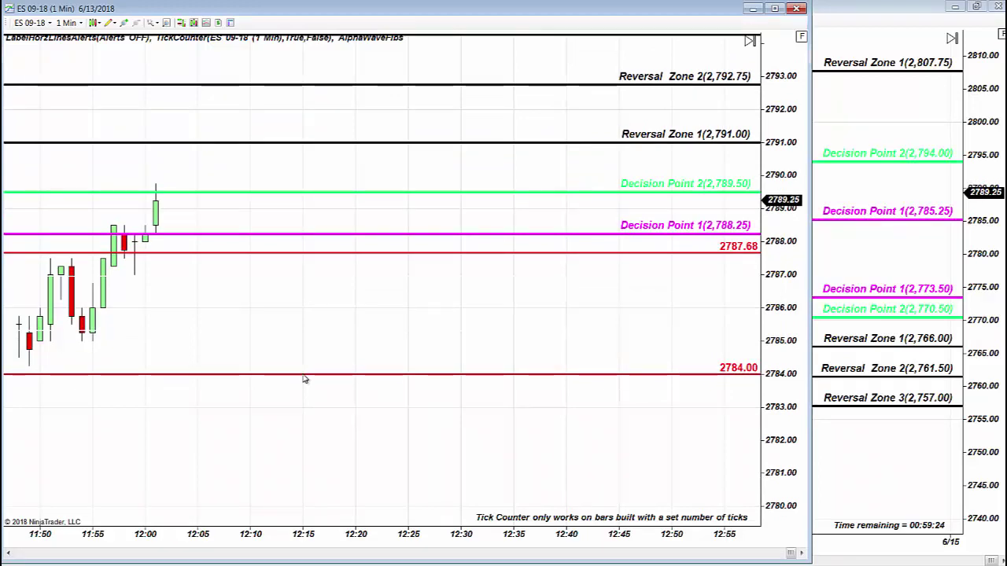
left_click(303, 374)
left_click_drag(303, 374, 303, 252)
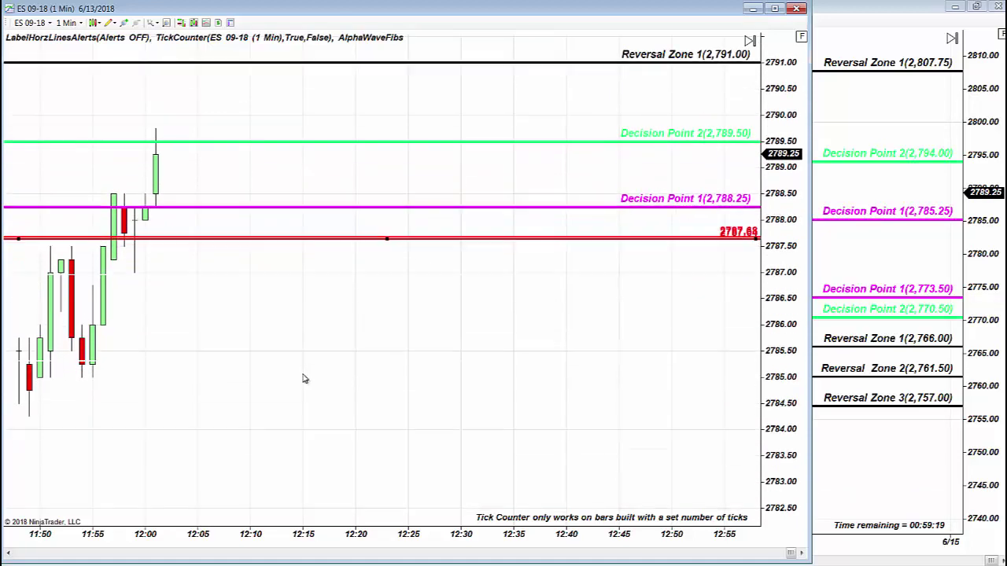
scroll(305, 379, "down", 1)
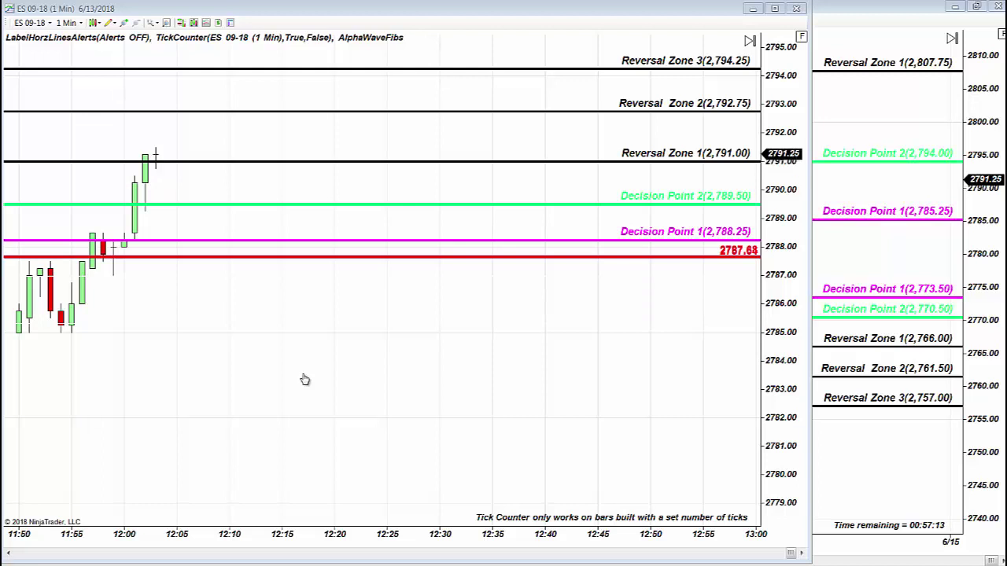
Switch to the browser to show the Fibonacci Trading Boot Camp page.
key("alt+Tab")
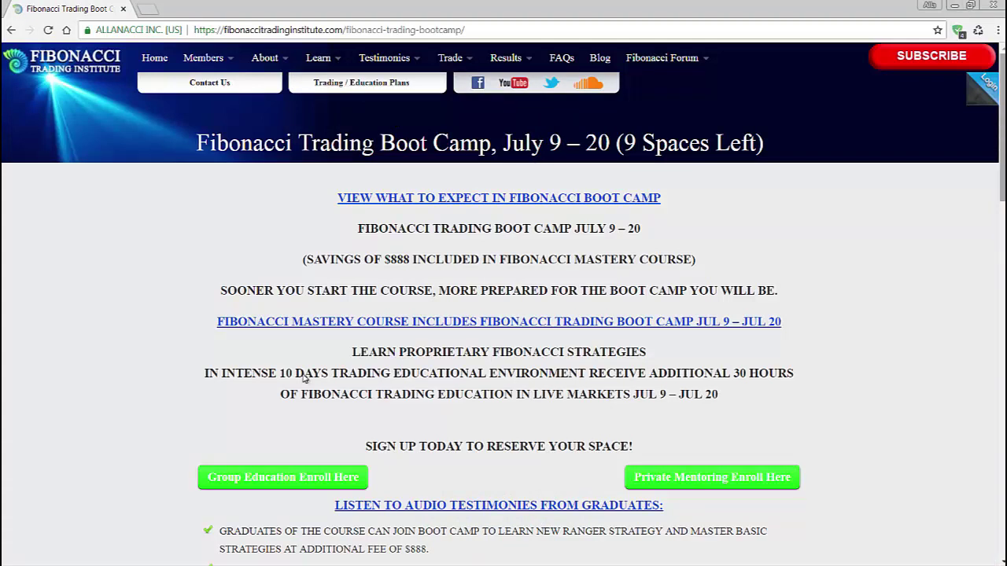
Examine the Fibonacci Trading Boot Camp page, including the enrollment options and the list of what the July 9–20 camp teaches.
scroll(304, 379, "down", 1)
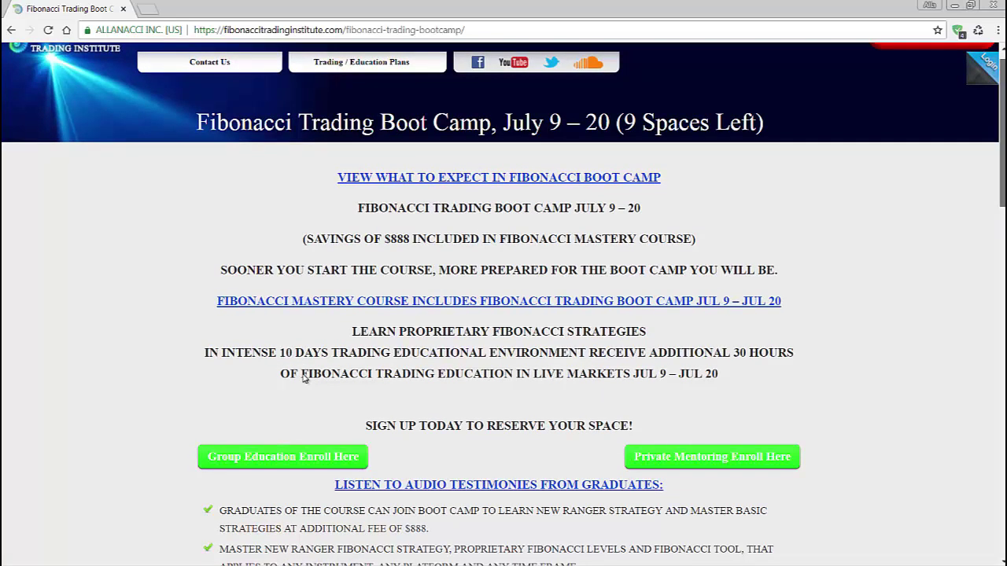
scroll(305, 379, "up", 1)
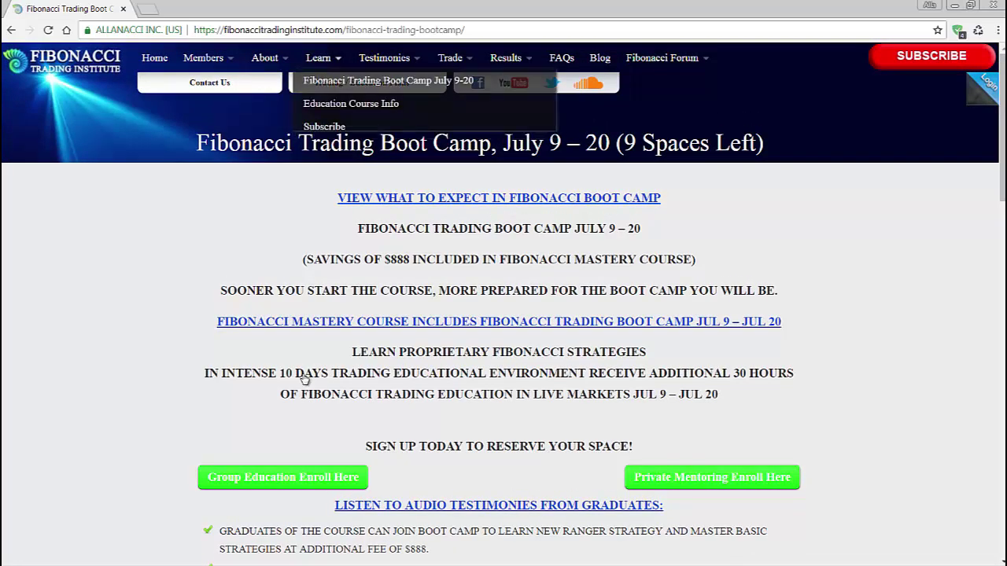
scroll(305, 379, "down", 1)
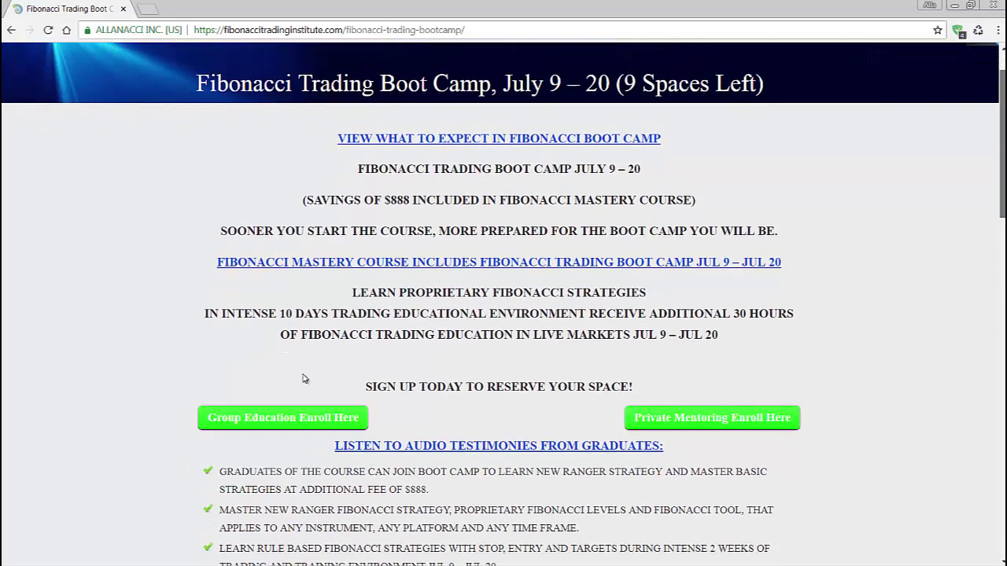
scroll(305, 379, "down", 2)
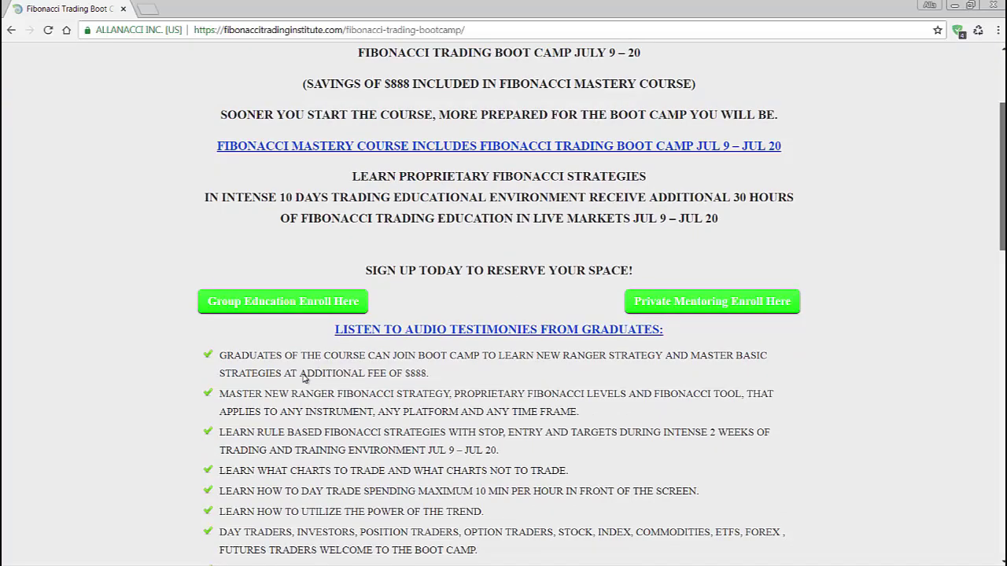
scroll(305, 379, "down", 3)
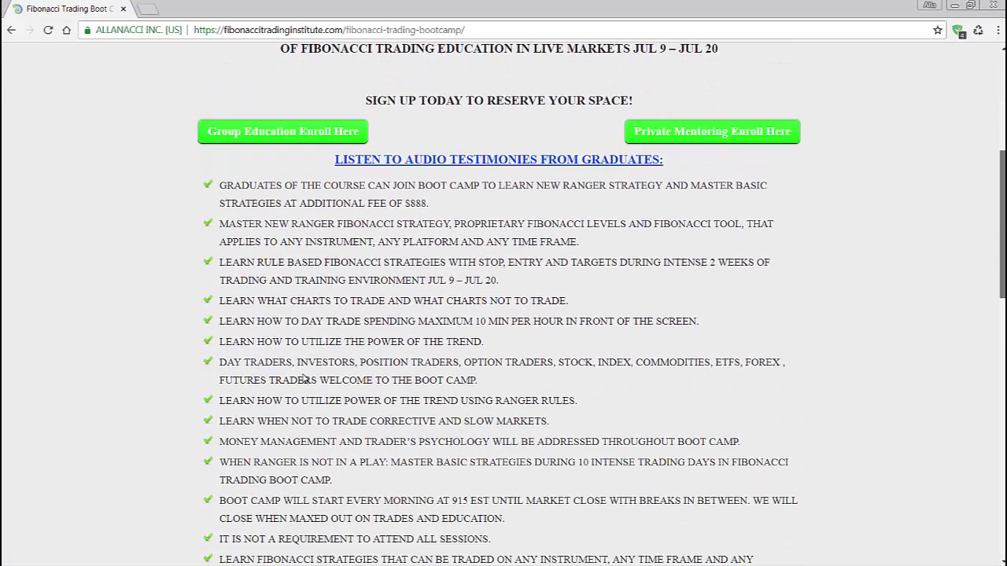
scroll(304, 380, "down", 1)
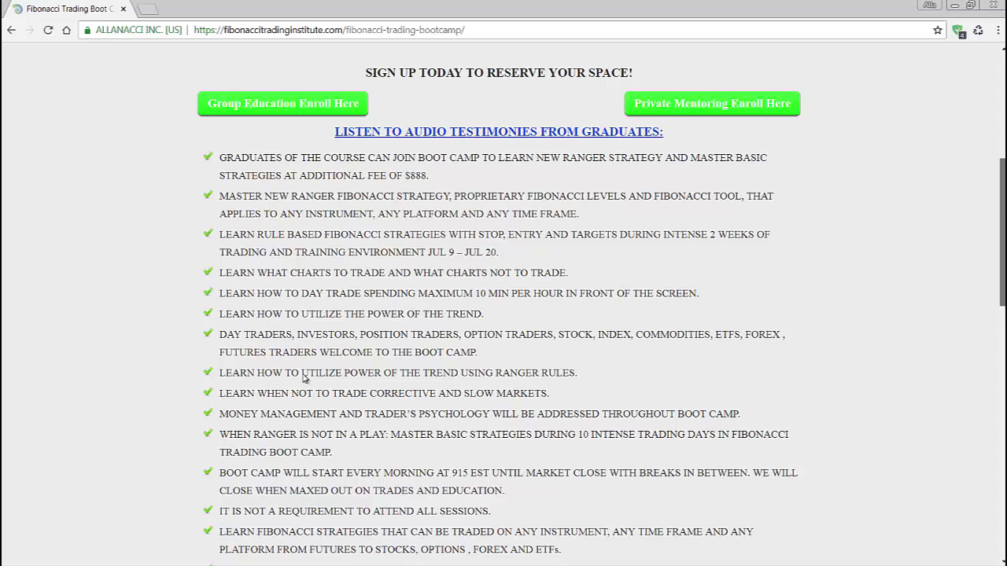
scroll(304, 379, "down", 2)
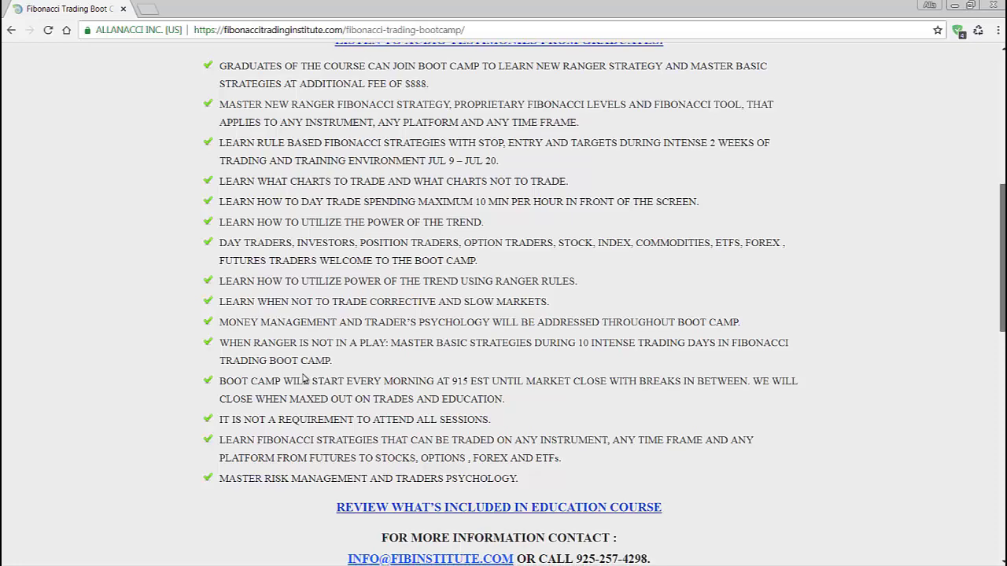
scroll(304, 380, "up", 5)
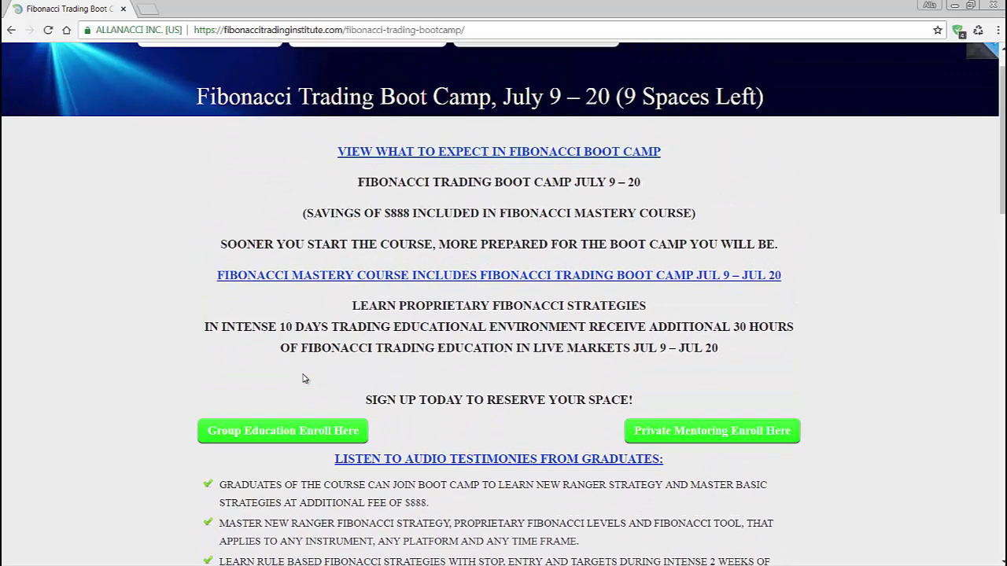
scroll(303, 379, "up", 1)
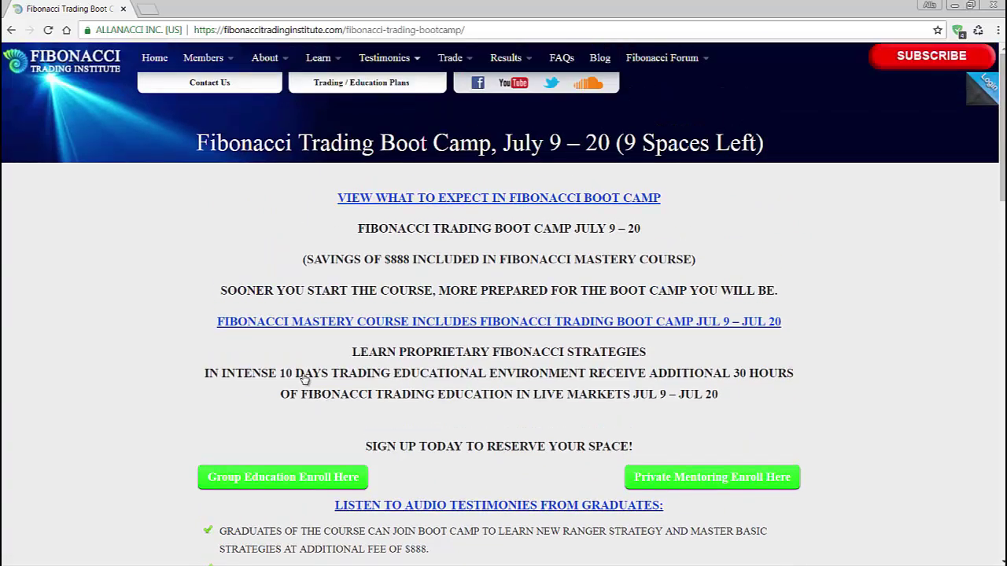
Open the Education Course Info page and view the Fibonacci Mastery Course table of what each plan includes.
key("Tab")
key("Tab")
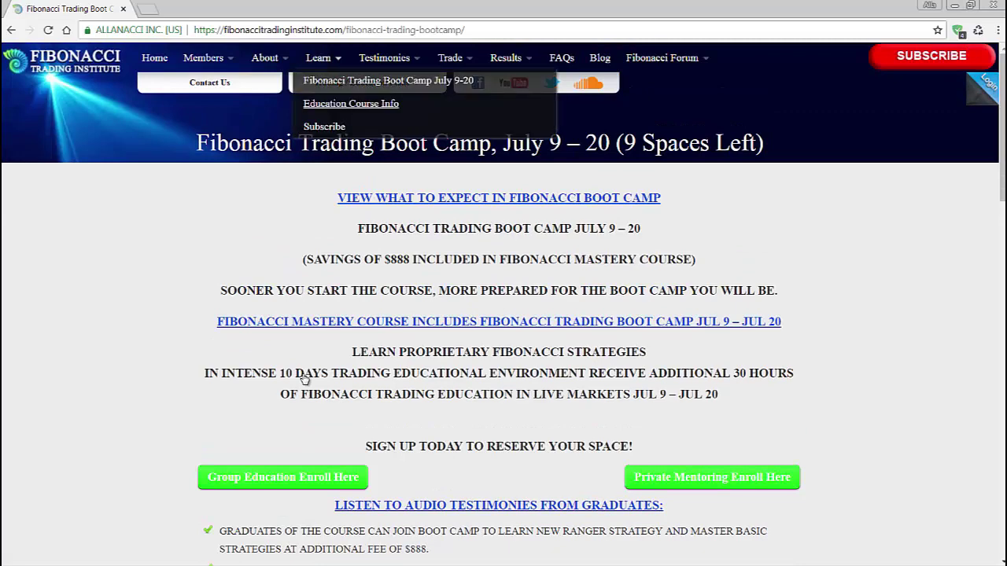
key("Return")
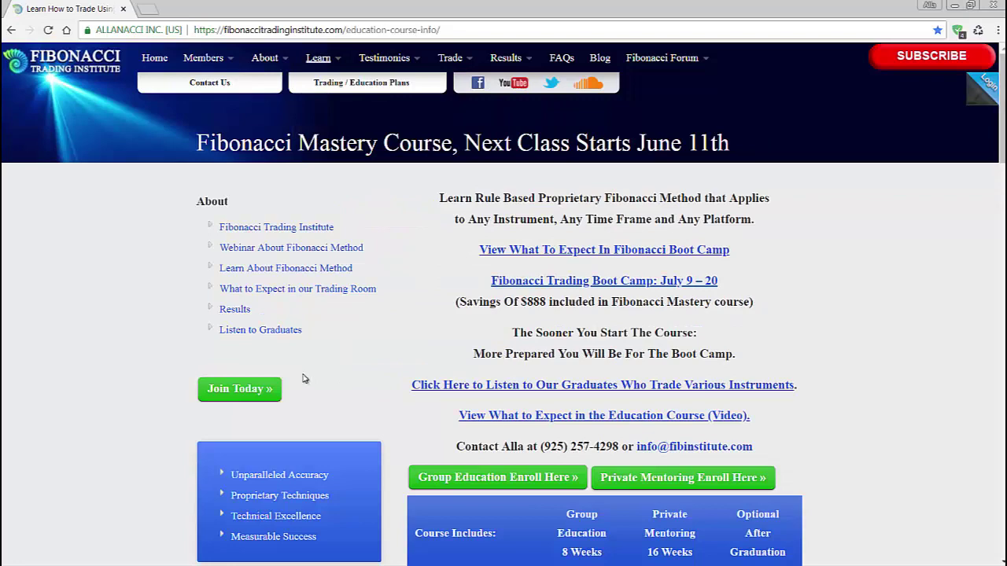
scroll(305, 379, "down", 3)
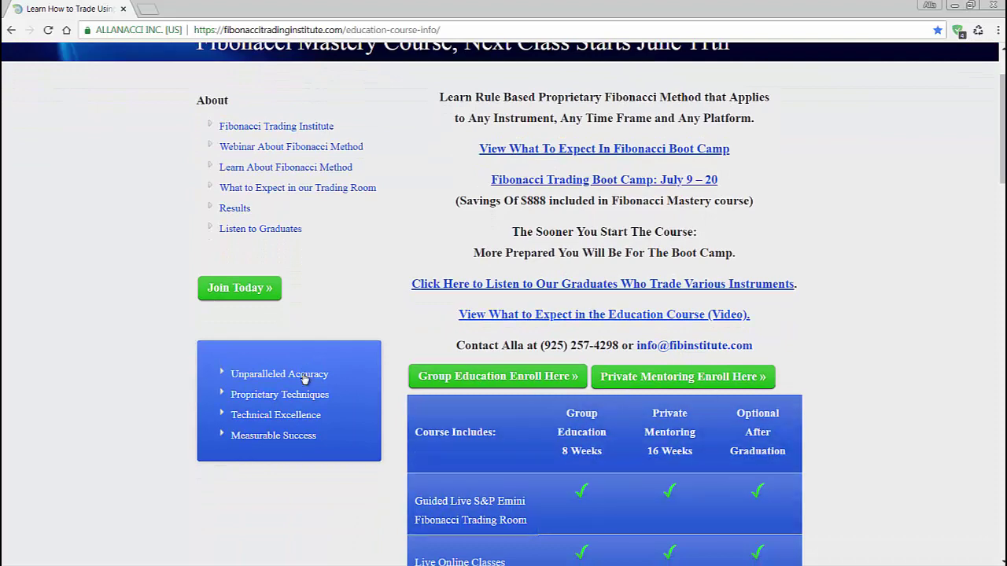
Open the SoundCloud Testimonies page and look through the list of graduate interviews.
key("Return")
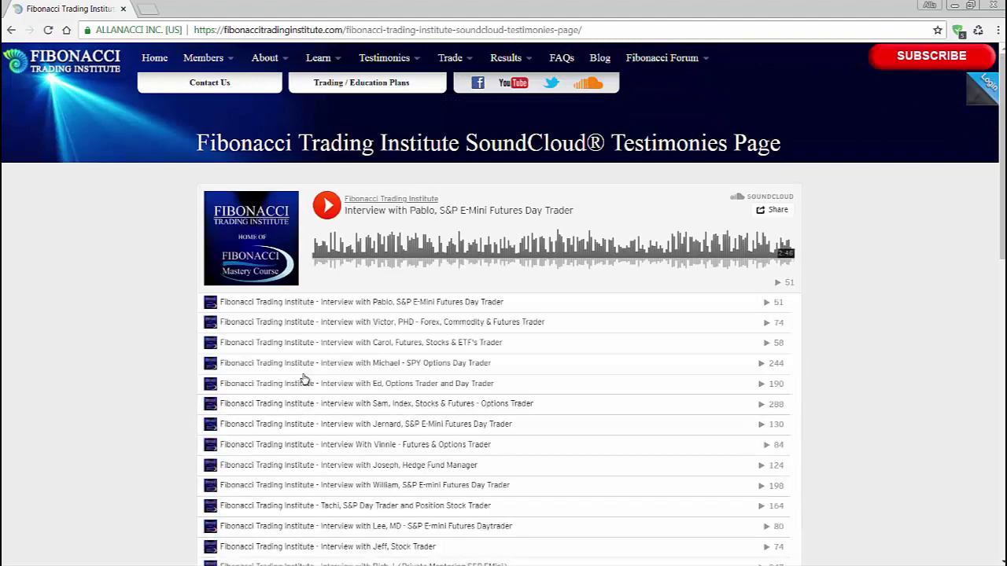
scroll(303, 380, "down", 4)
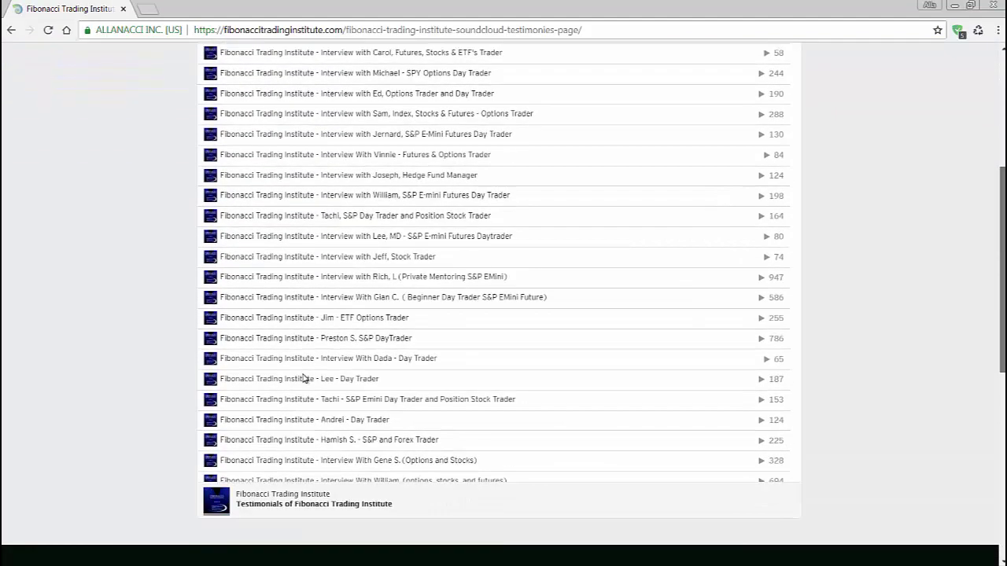
scroll(303, 379, "up", 1)
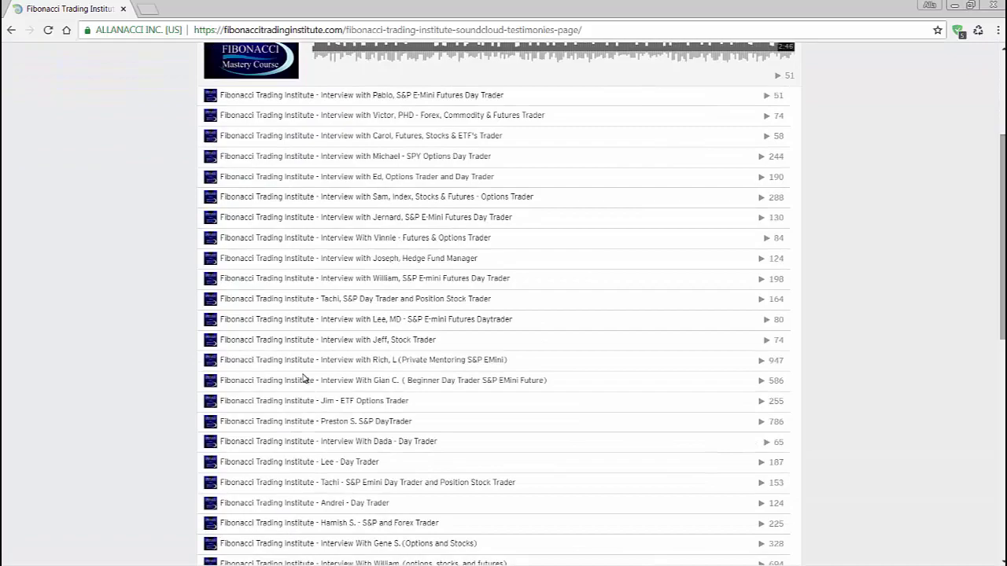
Switch to NinjaTrader and raise one of the overlapping red 2787.68 lines on the 1-minute ES 09-18 chart to 2790.25.
key("alt+Tab")
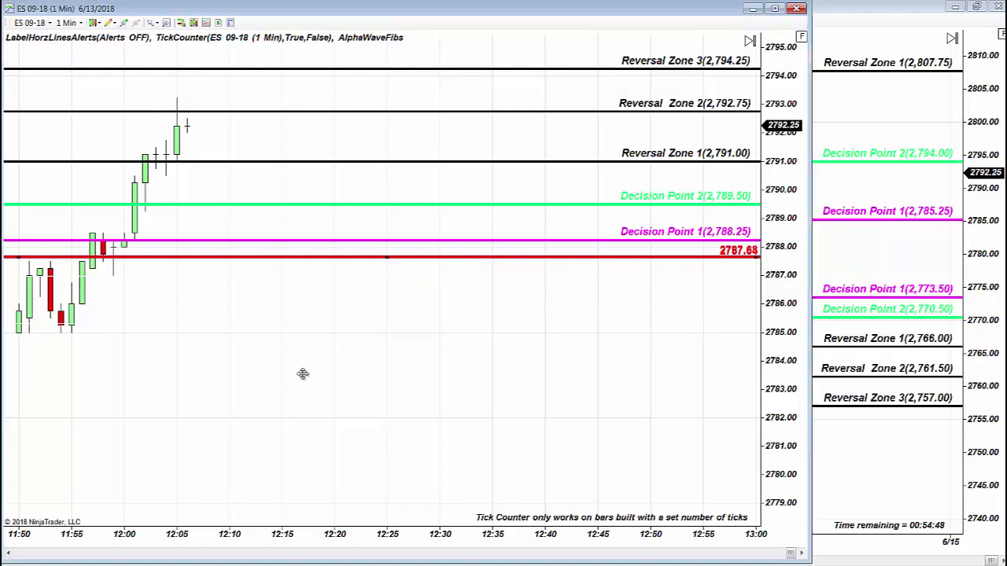
left_click_drag(387, 256, 386, 183)
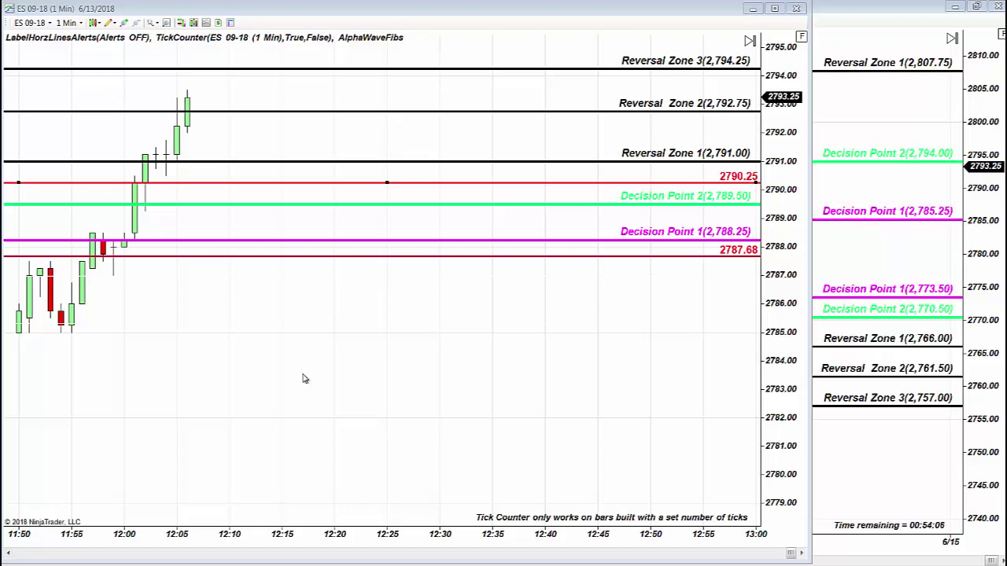
Move the falling arrow on the 60-minute ES 09-18 chart up over the latest bars, with its head just above Decision Point 2 (2,794.00).
key("alt+Tab")
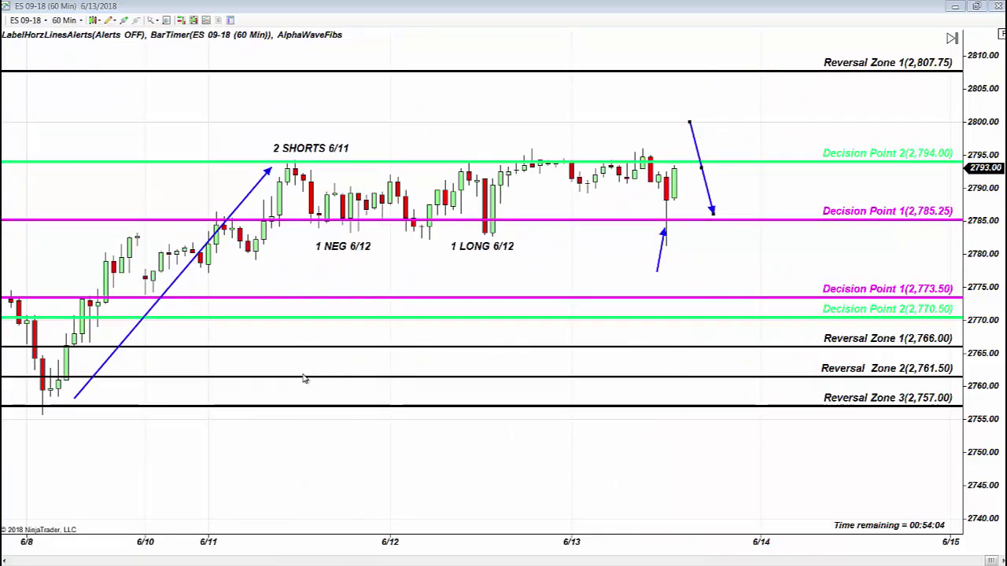
mouse_move(701, 167)
left_mouse_down()
mouse_move(746, 59)
mouse_move(406, 72)
mouse_move(173, 165)
mouse_move(506, 190)
mouse_move(741, 176)
mouse_move(733, 181)
mouse_move(835, 77)
mouse_move(968, 330)
mouse_move(639, 138)
mouse_move(662, 95)
mouse_move(661, 114)
left_mouse_up()
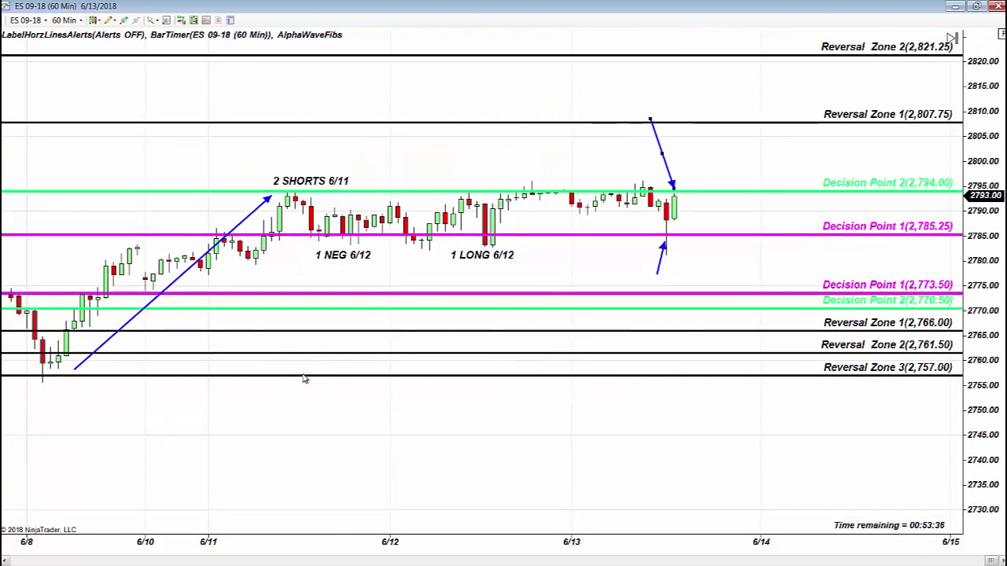
Check the 1-minute ES 09-18 chart again and return to the beginning of the SoundCloud Testimonies page in the browser.
key("alt+Tab")
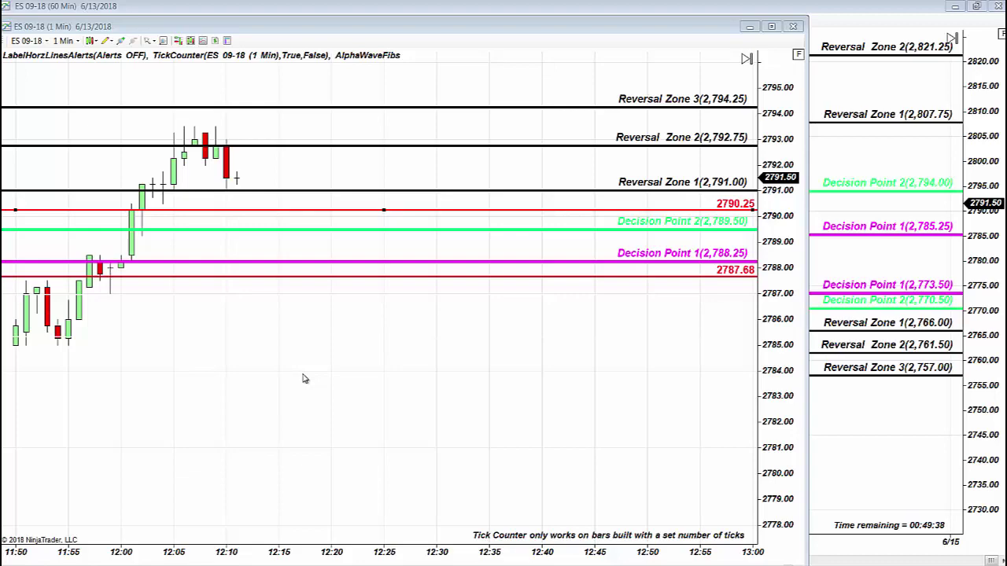
key("alt+Tab")
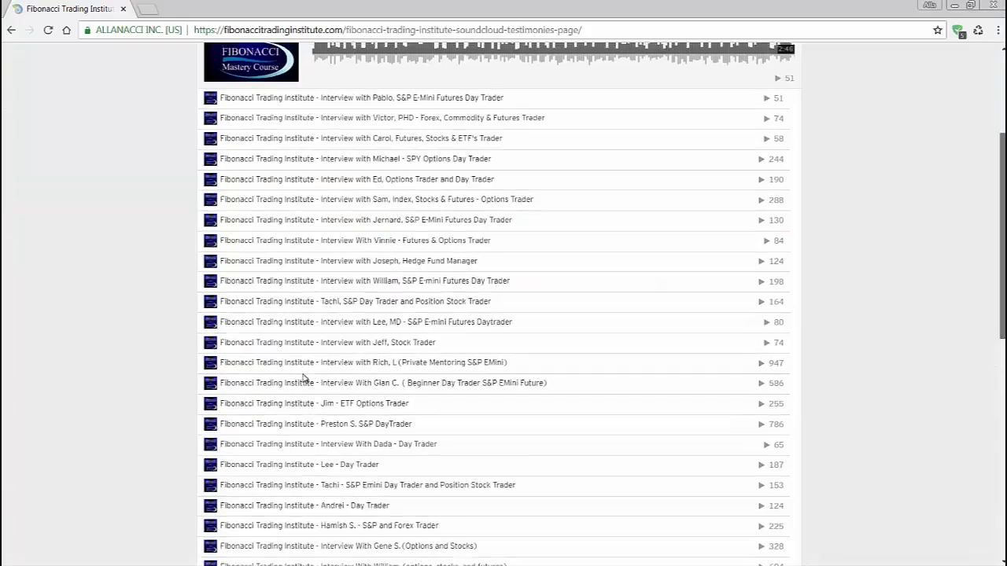
scroll(303, 378, "up", 3)
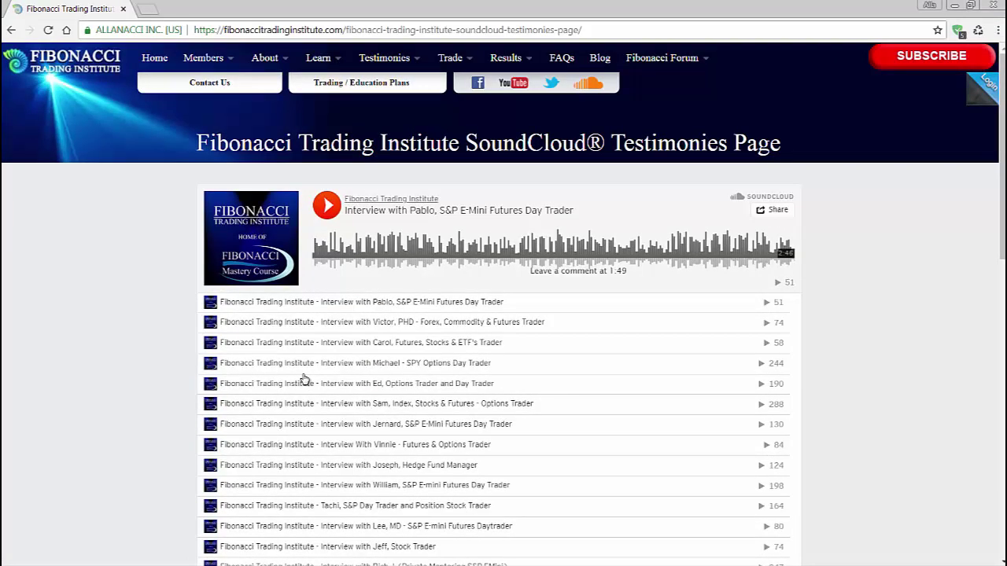